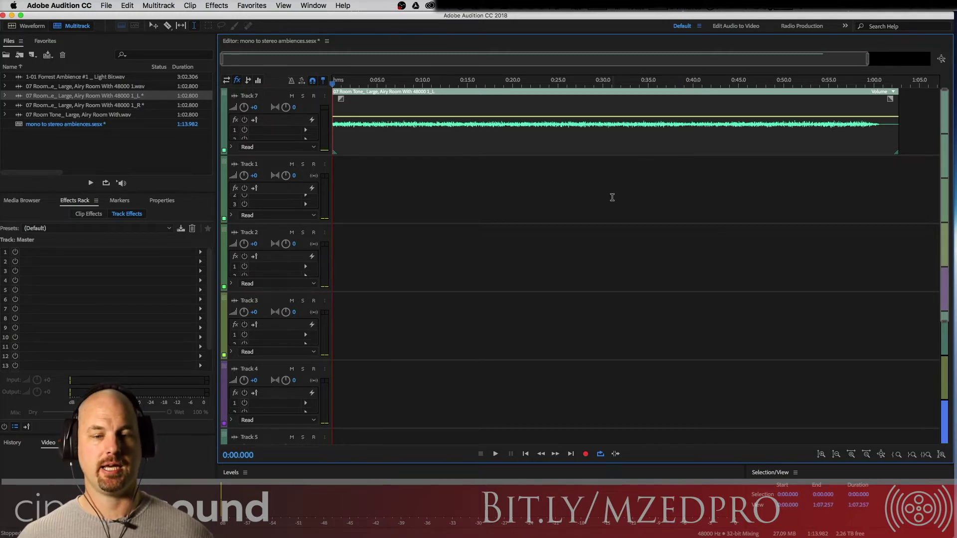
Listen to the room tone clip's ending from 0:50, then trim it to end near 0:58.6.
{"action": "key", "text": "space"}
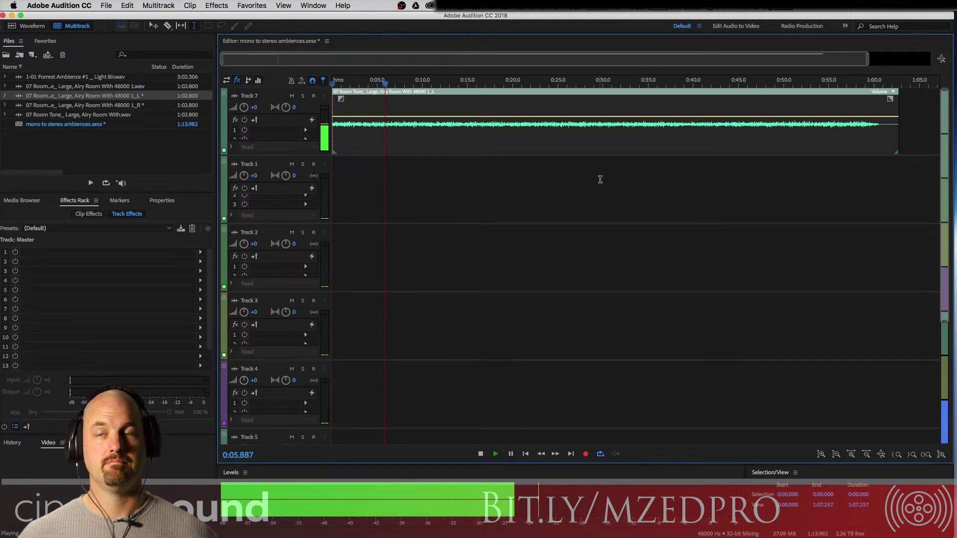
{"action": "key", "text": "space"}
{"action": "left_click", "coordinate": [785, 96]}
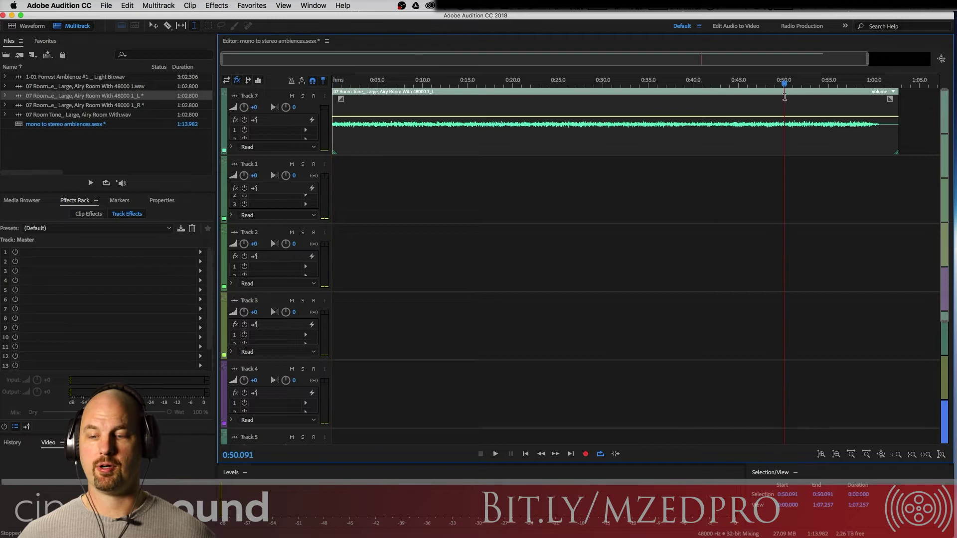
{"action": "key", "text": "space"}
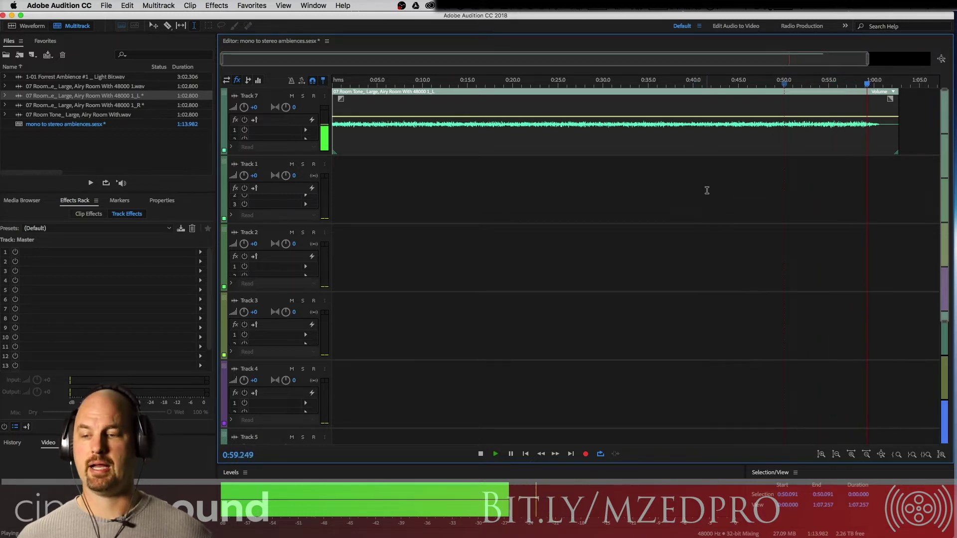
{"action": "key", "text": "space"}
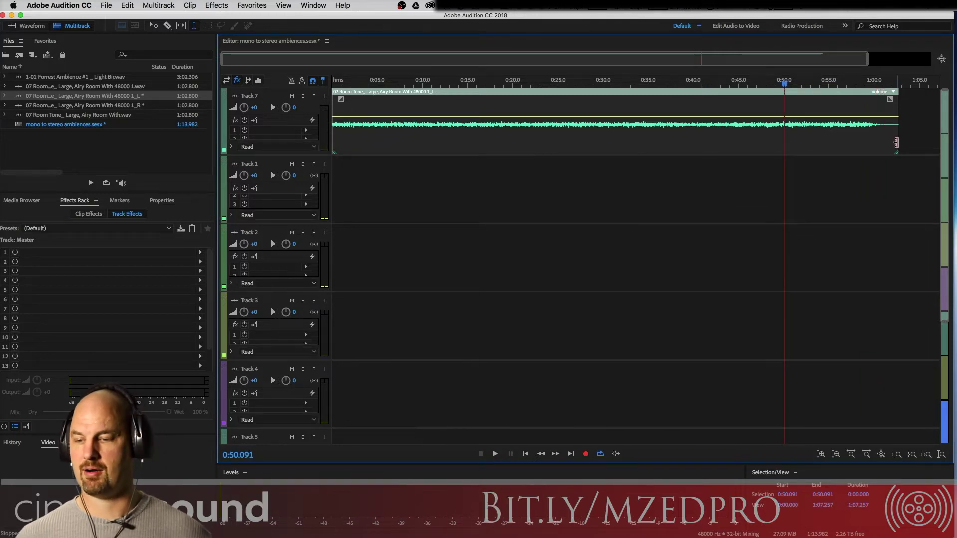
{"action": "left_click_drag", "start_coordinate": [895, 143], "coordinate": [860, 145]}
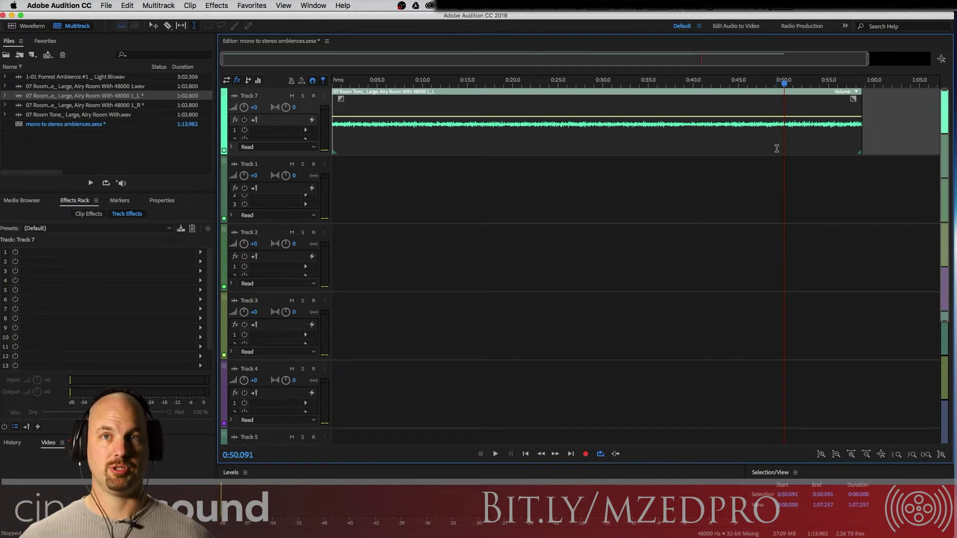
Add a new mono audio track below the room tone clip's Track 7.
{"action": "left_click", "coordinate": [515, 184]}
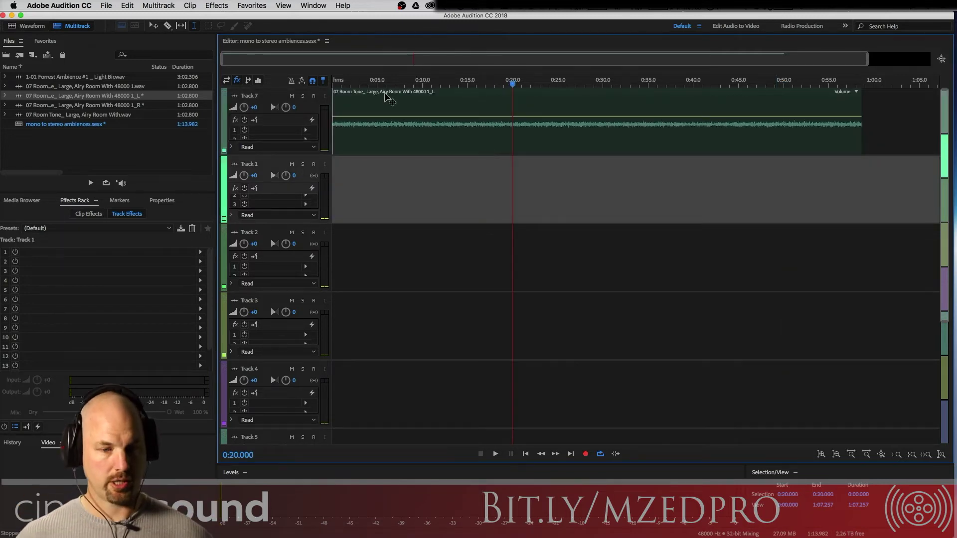
{"action": "left_click", "coordinate": [153, 26]}
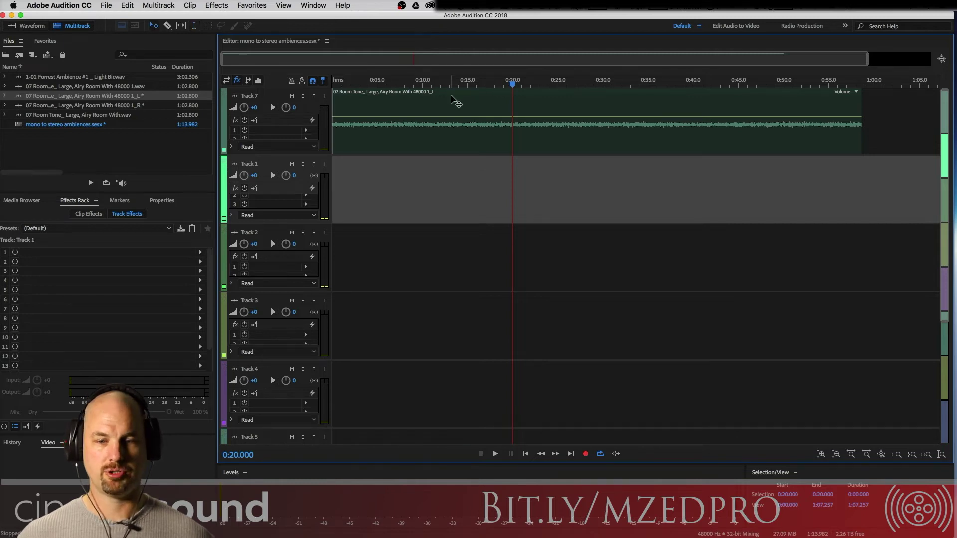
{"action": "left_click", "coordinate": [463, 99]}
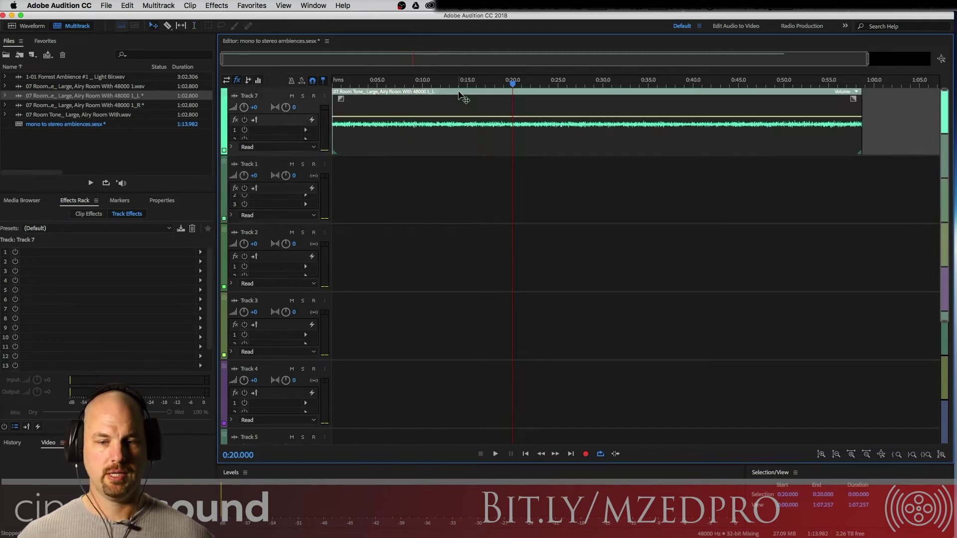
{"action": "left_click", "coordinate": [158, 6]}
{"action": "mouse_move", "coordinate": [249, 18]}
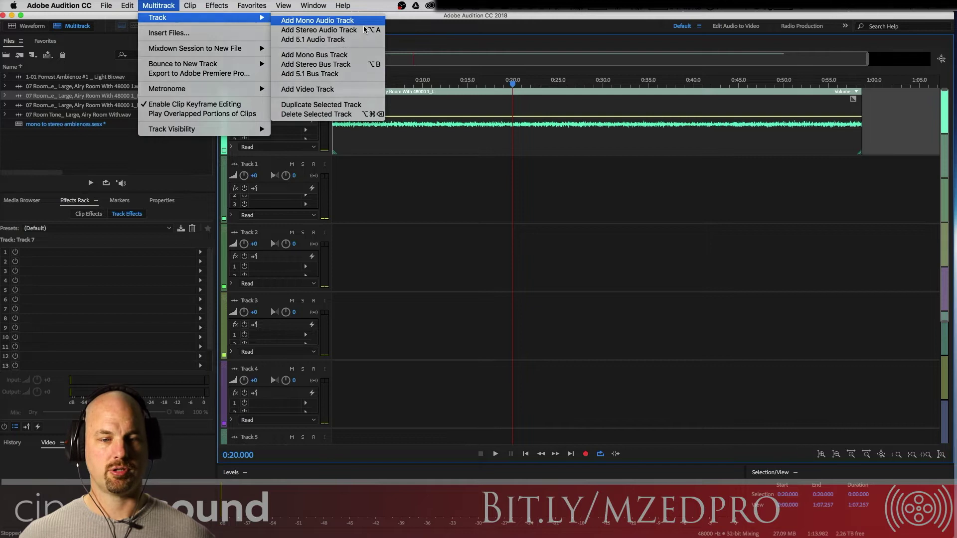
{"action": "left_click", "coordinate": [346, 20]}
Rename Track 7 to 'L ambience' and Track 8 to 'R Ambience'.
{"action": "left_click", "coordinate": [258, 100]}
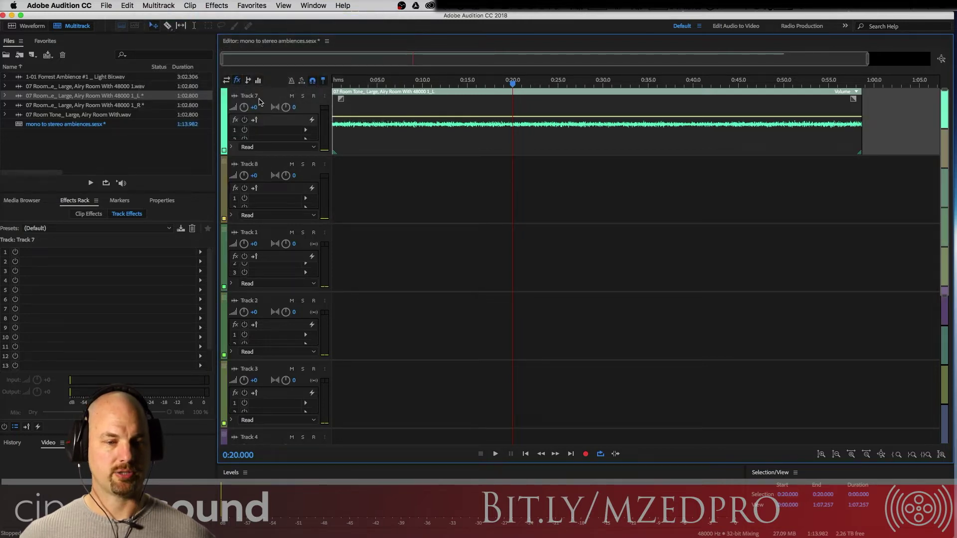
{"action": "left_click", "coordinate": [256, 101]}
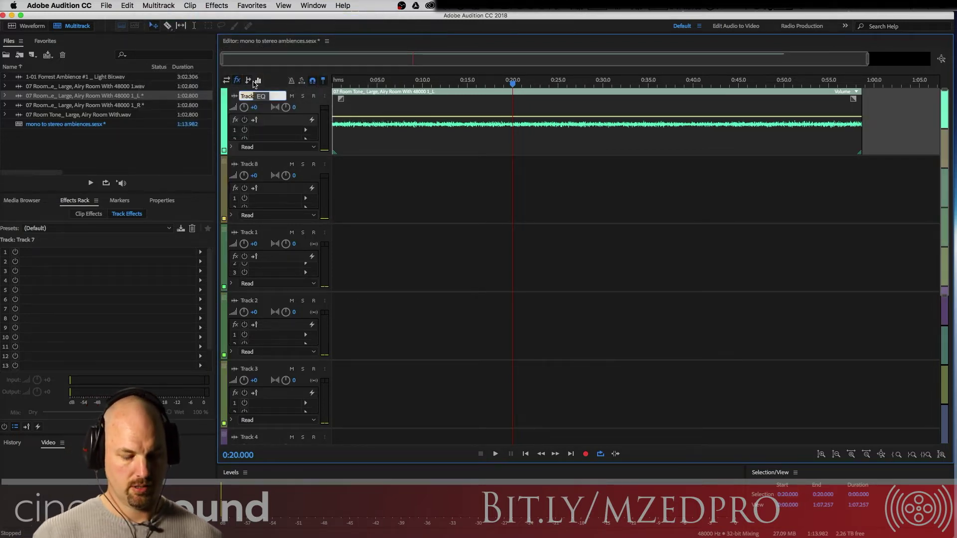
{"action": "type", "text": "L ambience"}
{"action": "key", "text": "Return"}
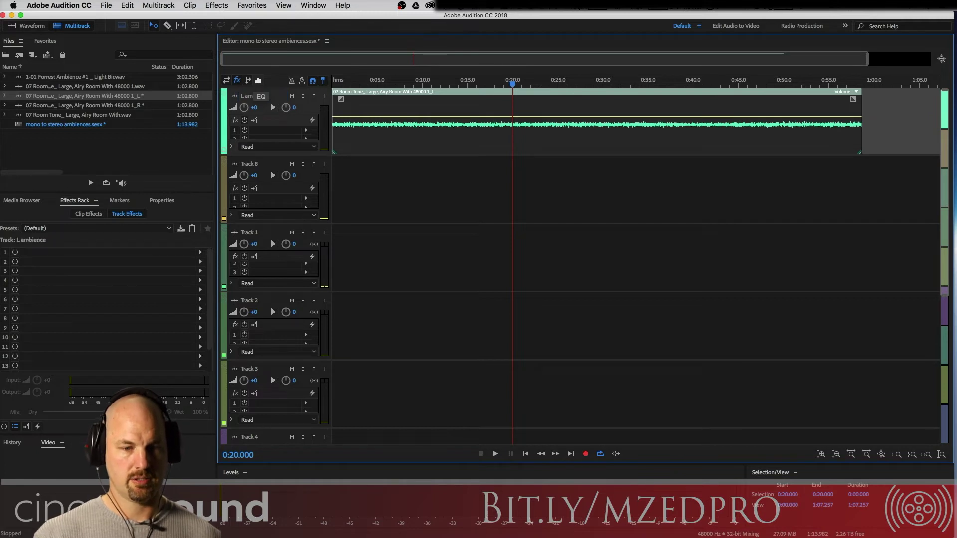
{"action": "left_click", "coordinate": [254, 166]}
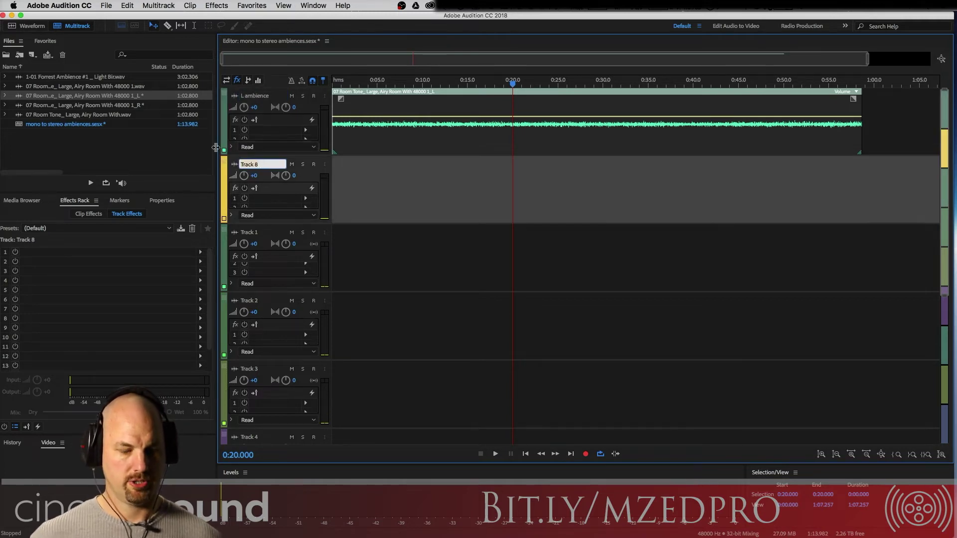
{"action": "type", "text": "R Ambience"}
{"action": "key", "text": "Return"}
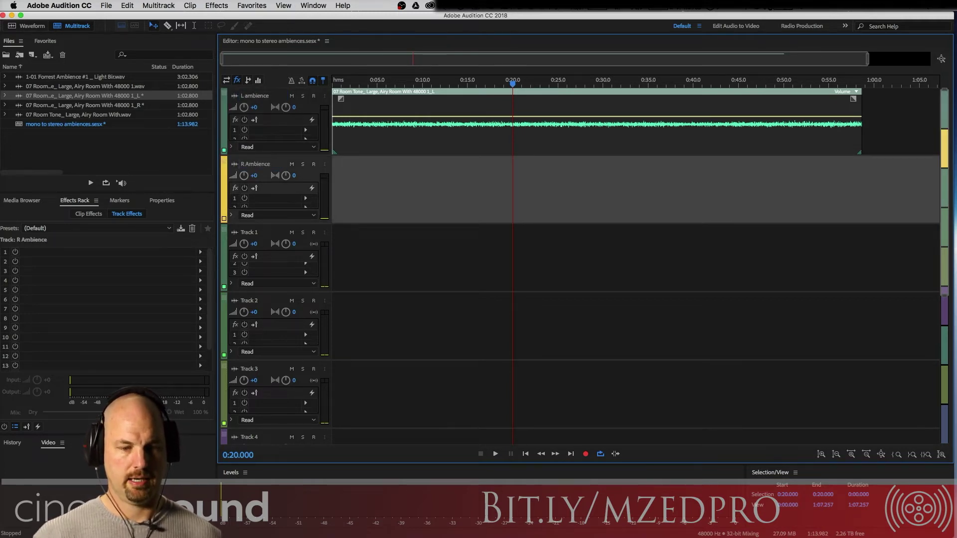
Split the L ambience clip at about 0:28 with Cmd+K.
{"action": "left_click", "coordinate": [469, 95]}
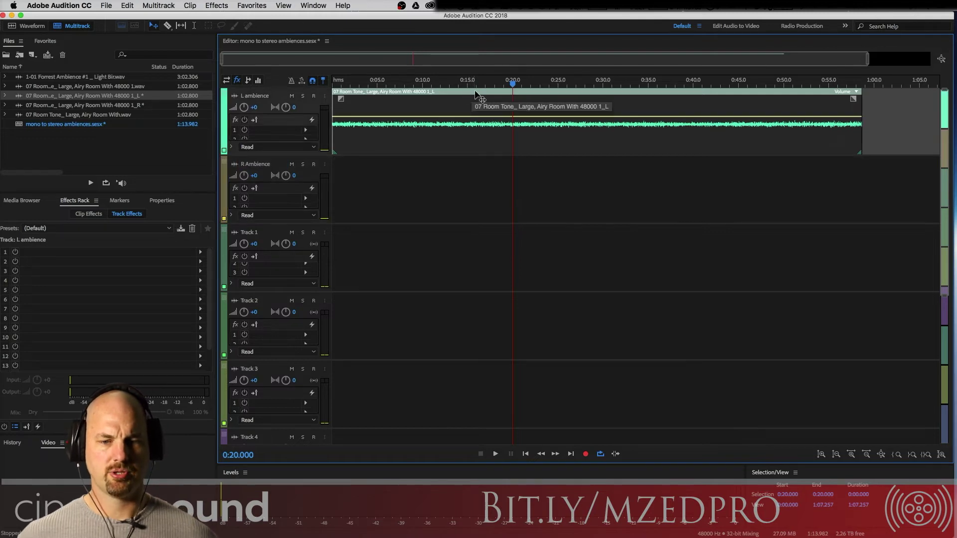
{"action": "left_click_drag", "start_coordinate": [513, 84], "coordinate": [591, 86]}
{"action": "key", "text": "super+k"}
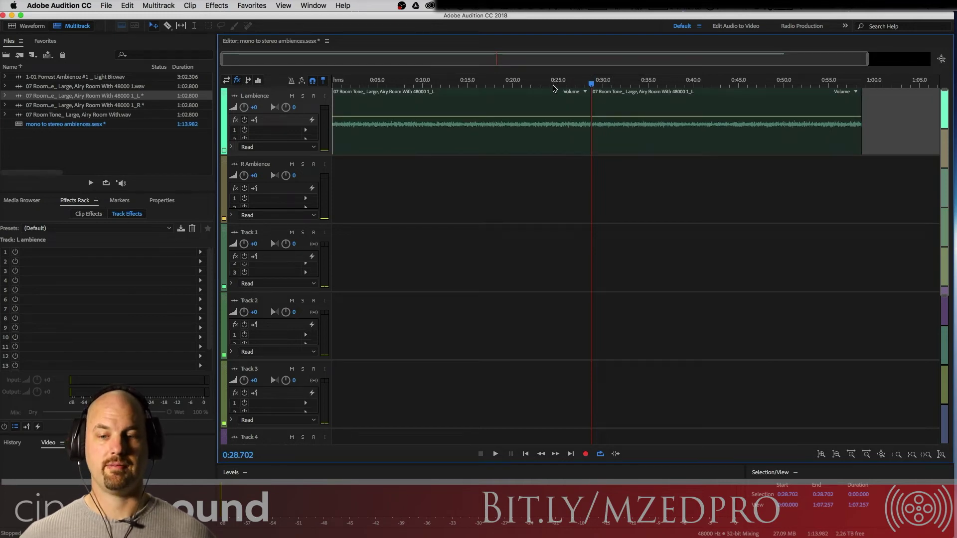
{"action": "left_click", "coordinate": [554, 82]}
Move the second half onto R Ambience at 0:00, trim it to match, and preview.
{"action": "left_click", "coordinate": [627, 97]}
{"action": "left_click_drag", "start_coordinate": [653, 92], "coordinate": [420, 165]}
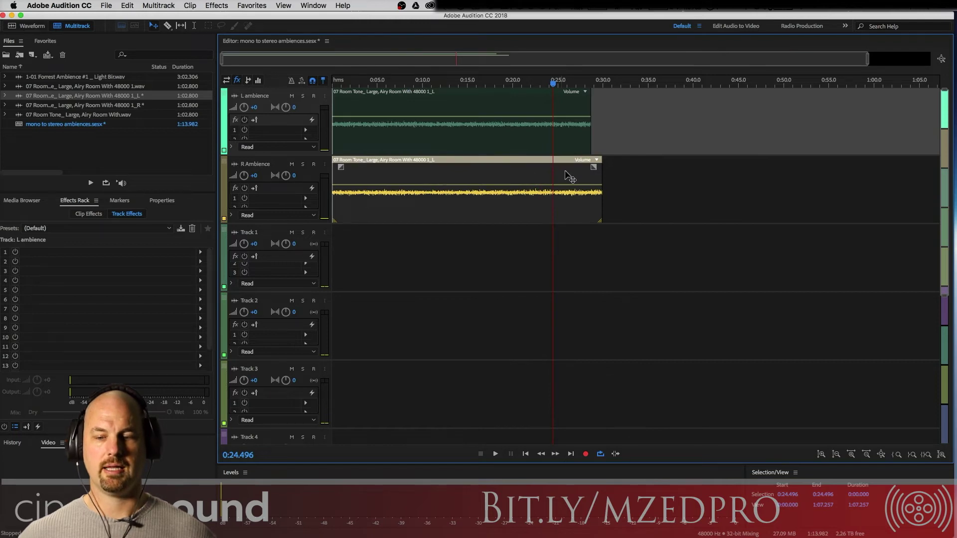
{"action": "left_click_drag", "start_coordinate": [599, 219], "coordinate": [589, 218]}
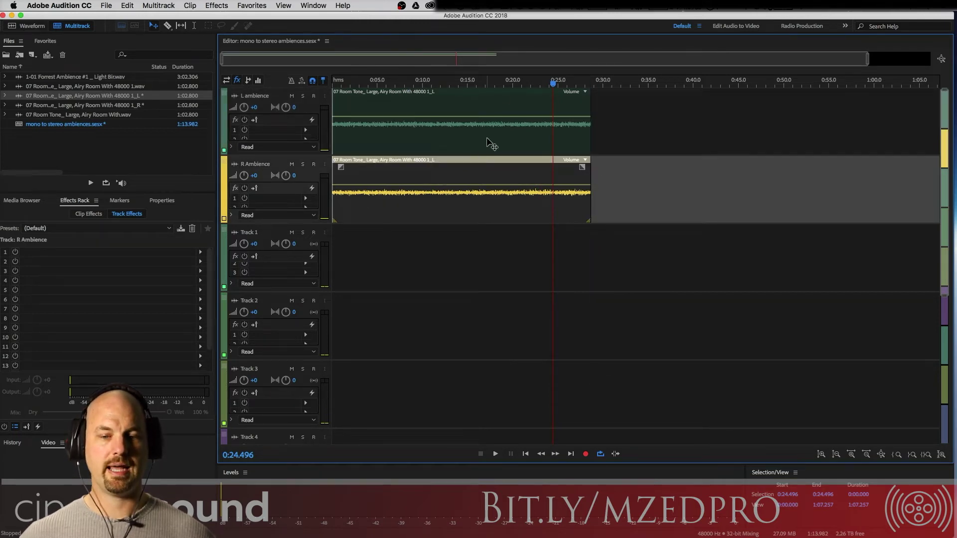
{"action": "left_click", "coordinate": [464, 93]}
{"action": "key", "text": "space"}
{"action": "key", "text": "space"}
{"action": "key", "text": "Home"}
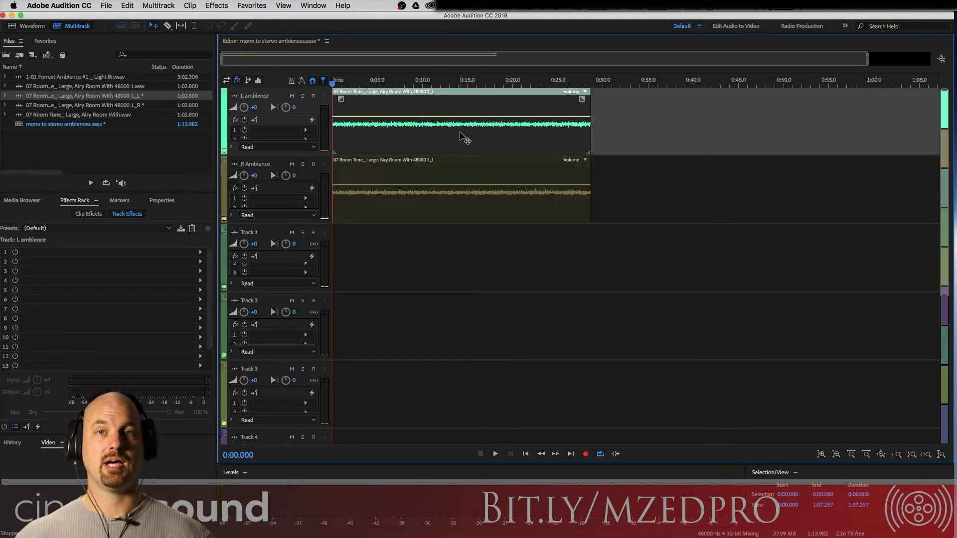
Set the L ambience pan to L100 and the R Ambience pan to R100, previewing playback.
{"action": "key", "text": "space"}
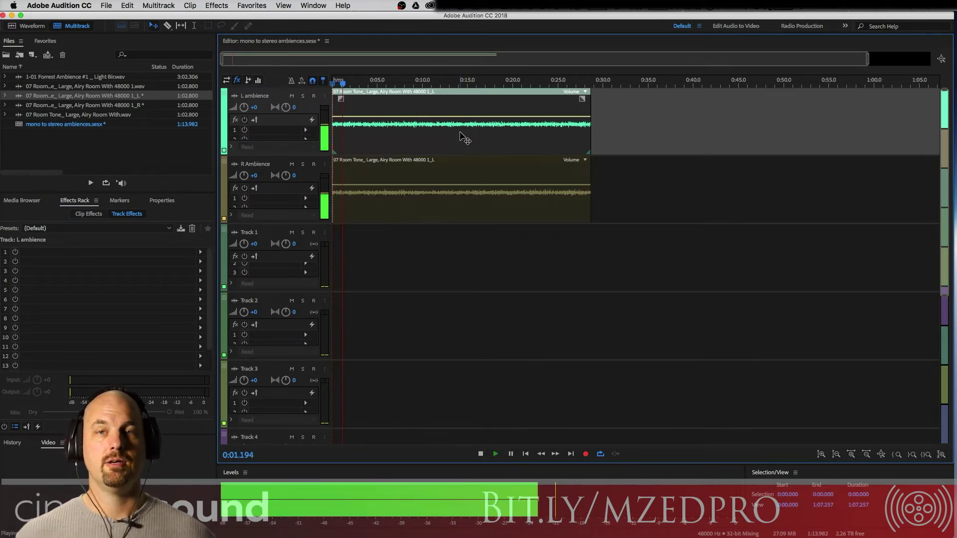
{"action": "key", "text": "space"}
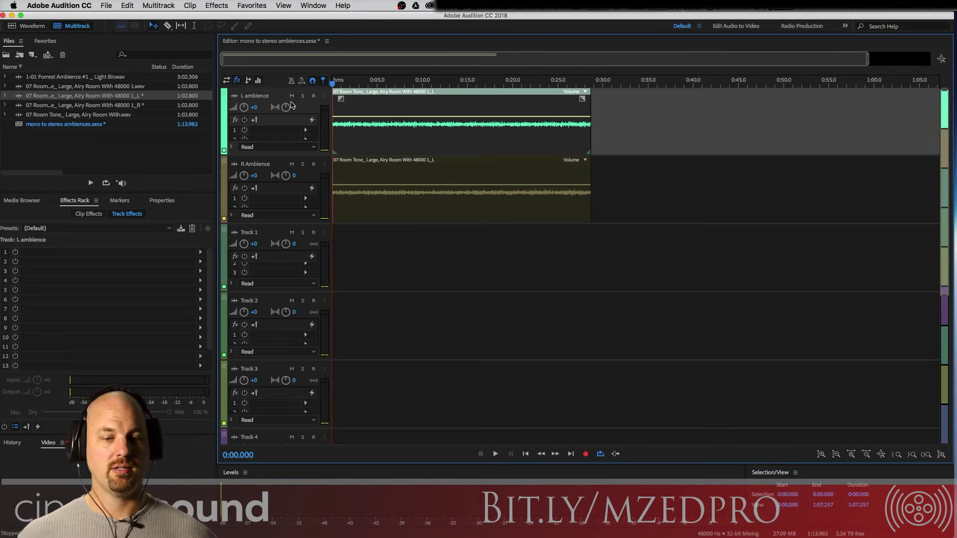
{"action": "left_click_drag", "start_coordinate": [285, 107], "coordinate": [197, 257]}
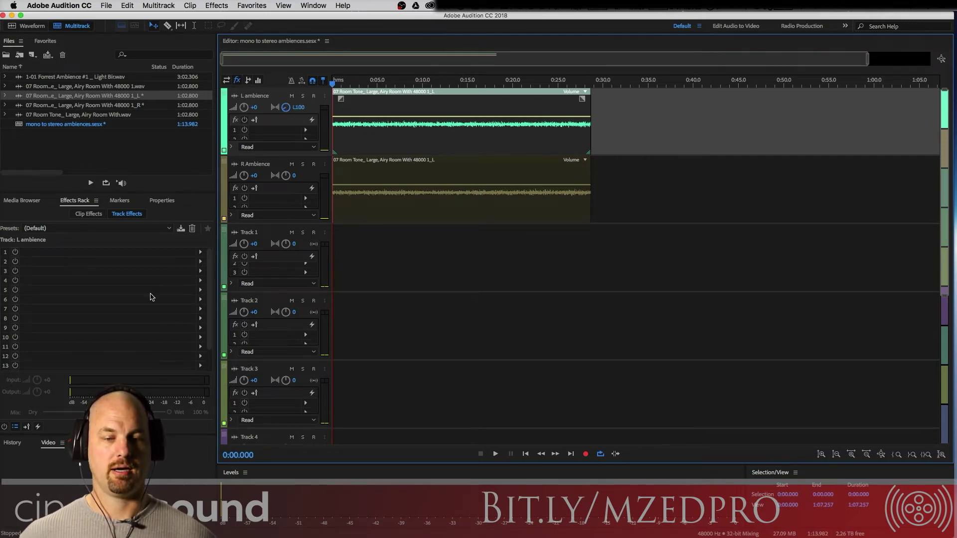
{"action": "left_click_drag", "start_coordinate": [287, 175], "coordinate": [306, 159]}
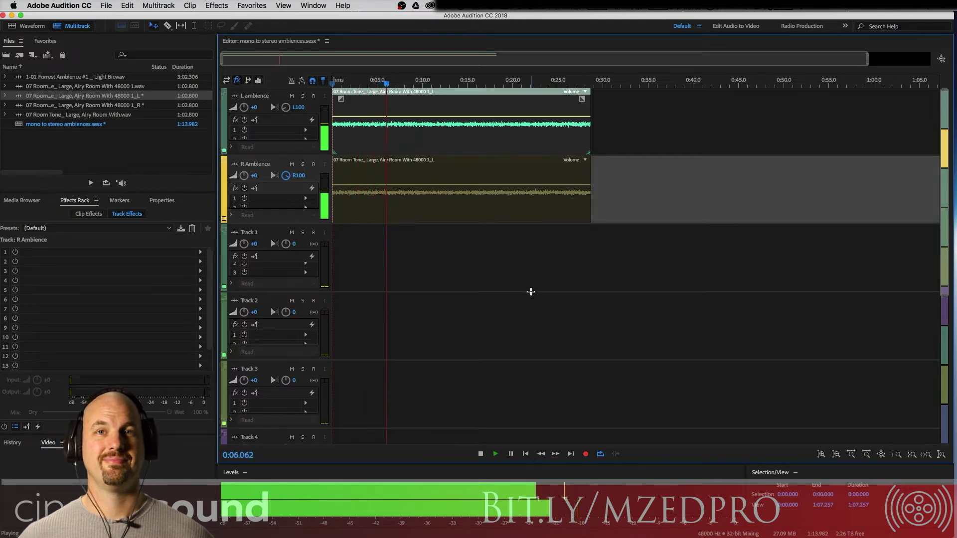
{"action": "key", "text": "space"}
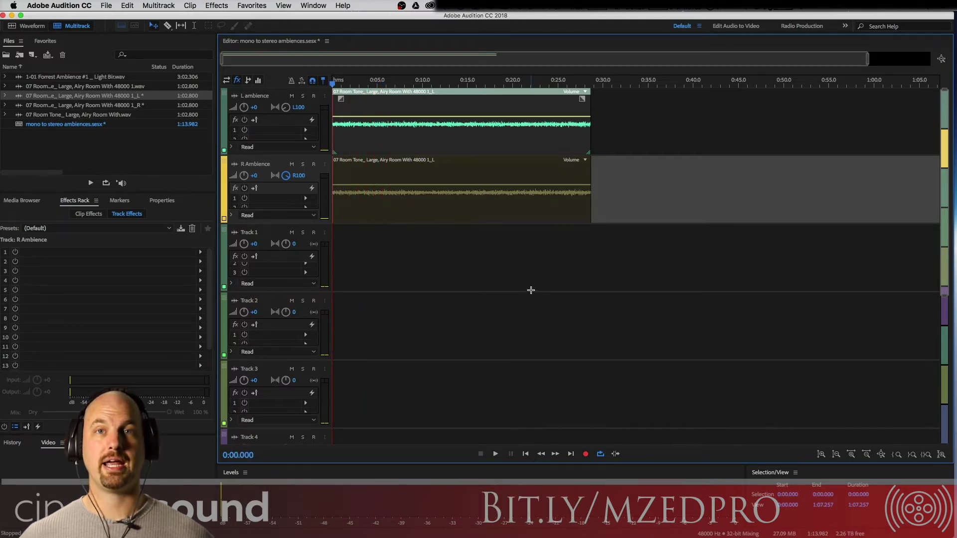
{"action": "left_click", "coordinate": [291, 110]}
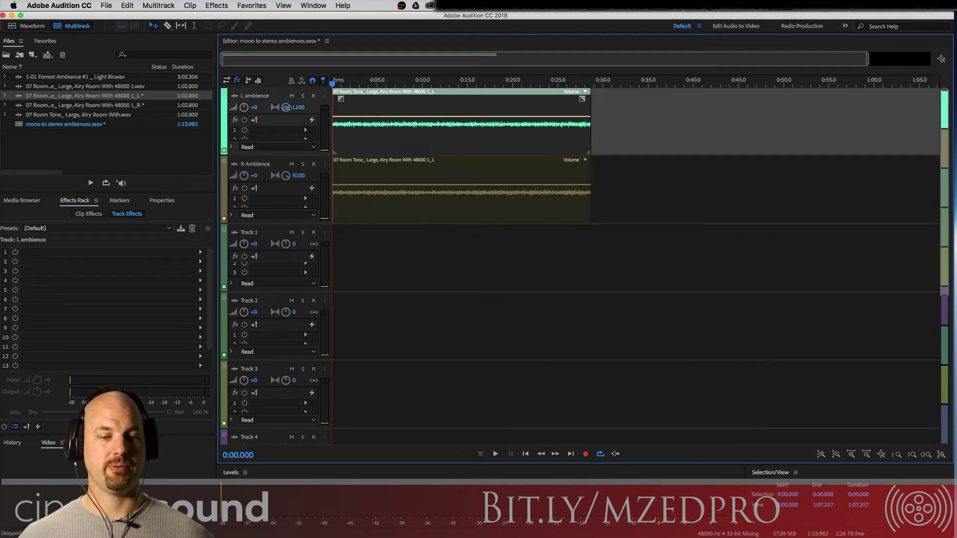
{"action": "left_click", "coordinate": [289, 109], "text": "alt"}
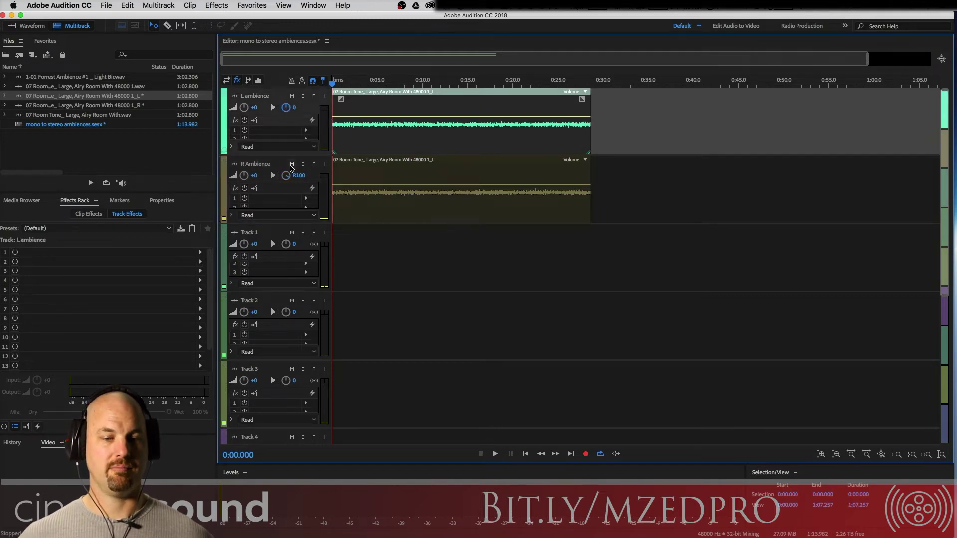
{"action": "left_click", "coordinate": [292, 164]}
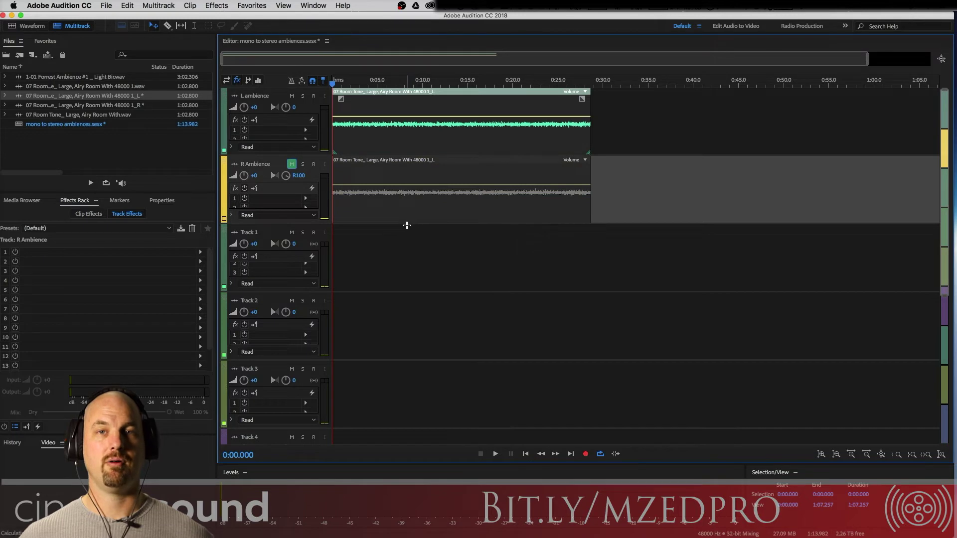
{"action": "key", "text": "space"}
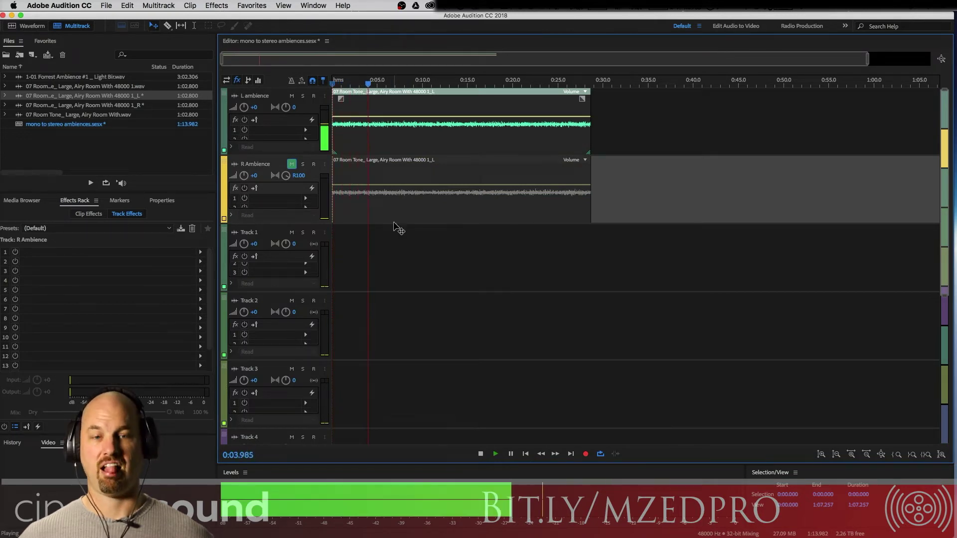
{"action": "key", "text": "space"}
{"action": "left_click_drag", "start_coordinate": [285, 108], "coordinate": [257, 138]}
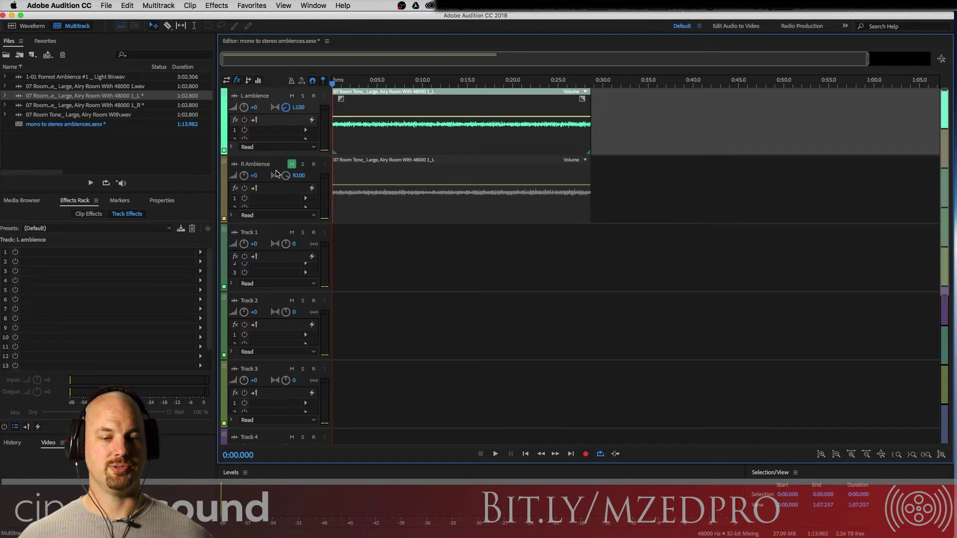
{"action": "left_click", "coordinate": [292, 164]}
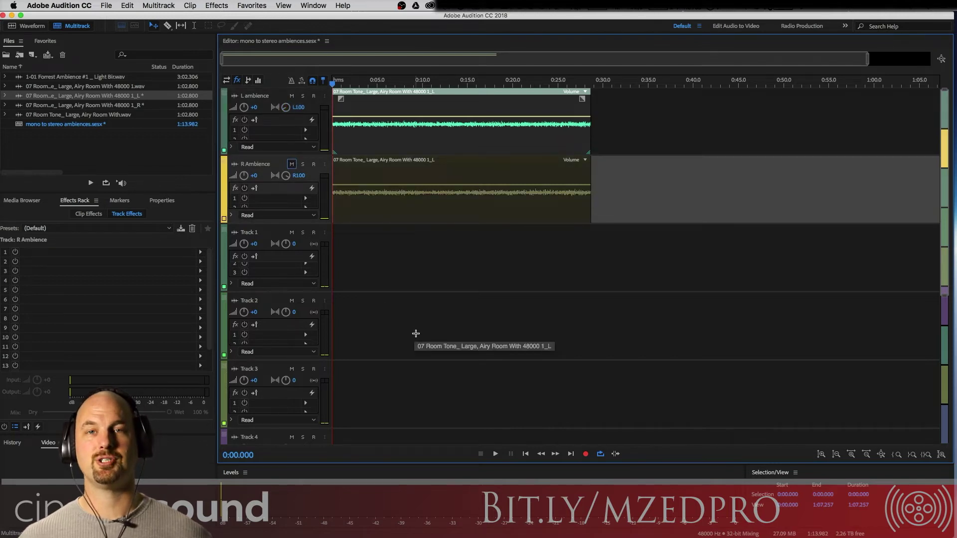
{"action": "key", "text": "space"}
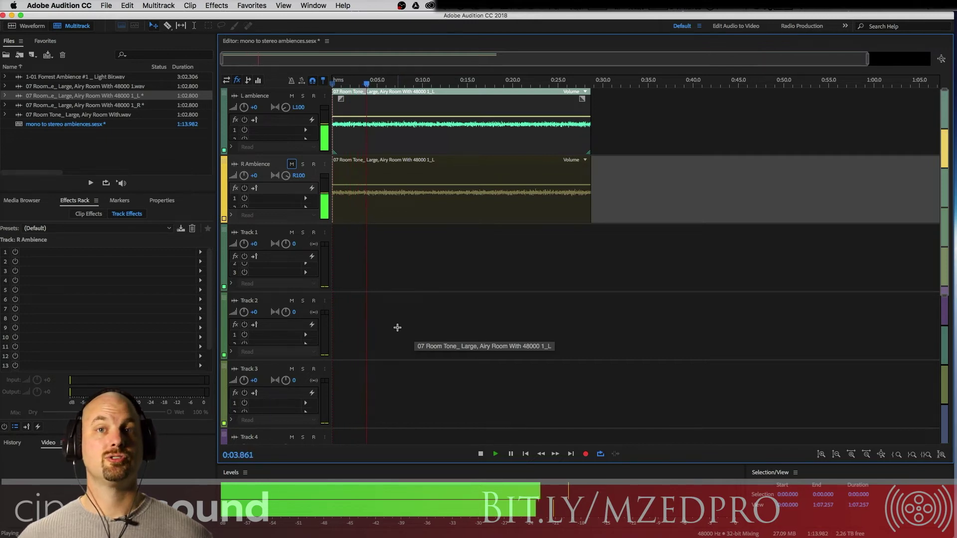
{"action": "key", "text": "space"}
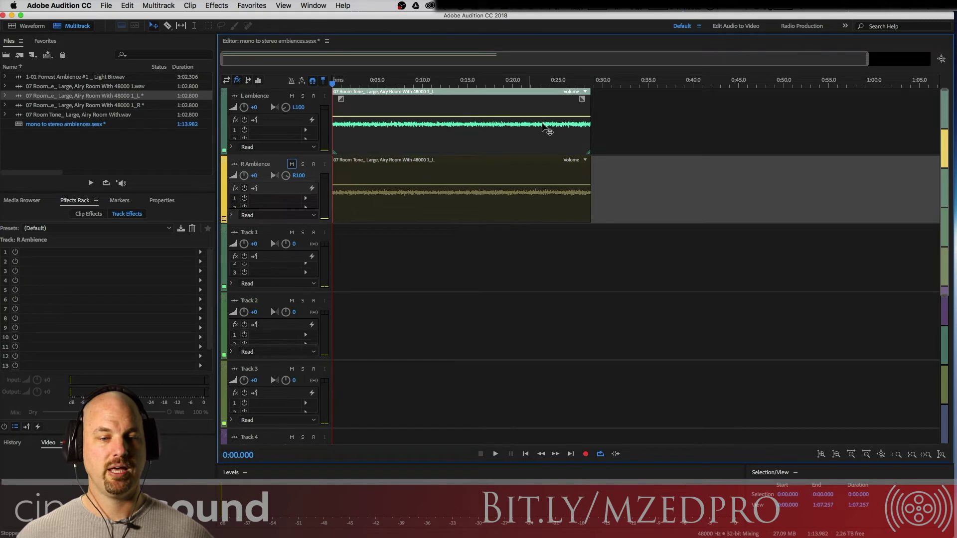
Add a stereo bus track and move it below R Ambience.
{"action": "left_click_drag", "start_coordinate": [631, 124], "coordinate": [526, 176]}
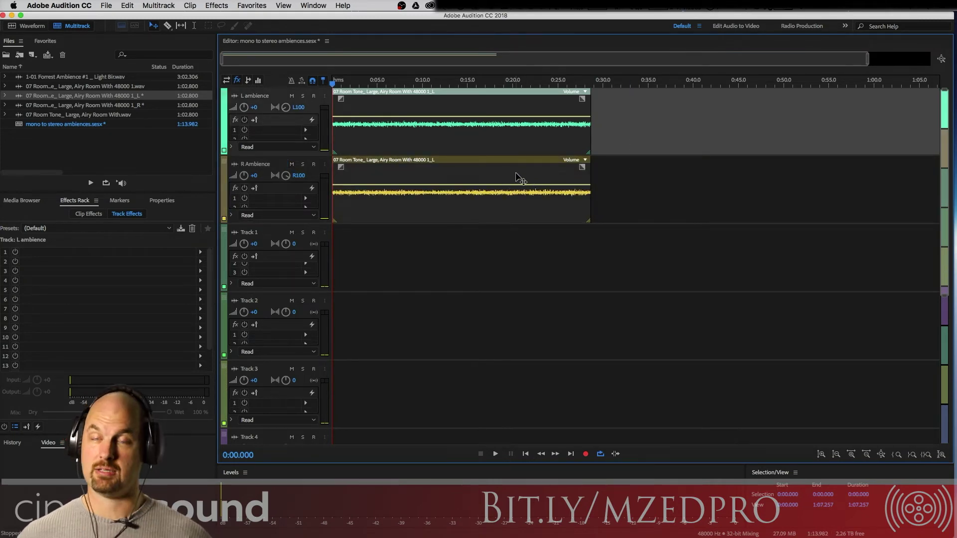
{"action": "left_click", "coordinate": [158, 6]}
{"action": "mouse_move", "coordinate": [229, 19]}
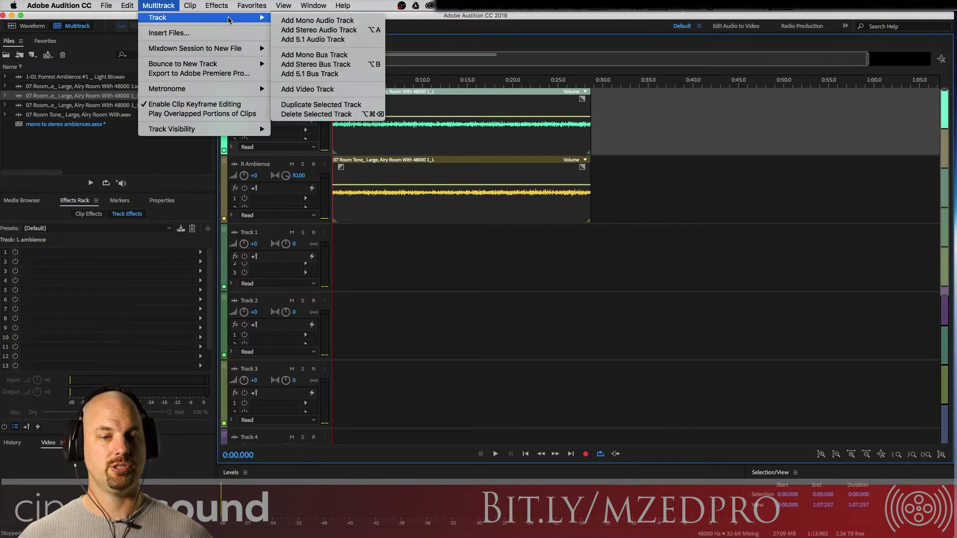
{"action": "left_click", "coordinate": [339, 65]}
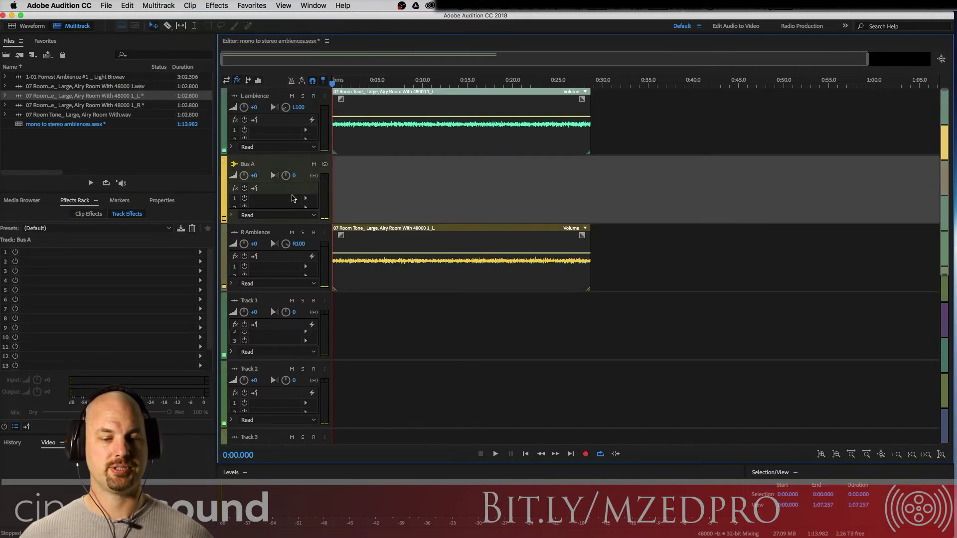
{"action": "left_click_drag", "start_coordinate": [224, 246], "coordinate": [239, 287]}
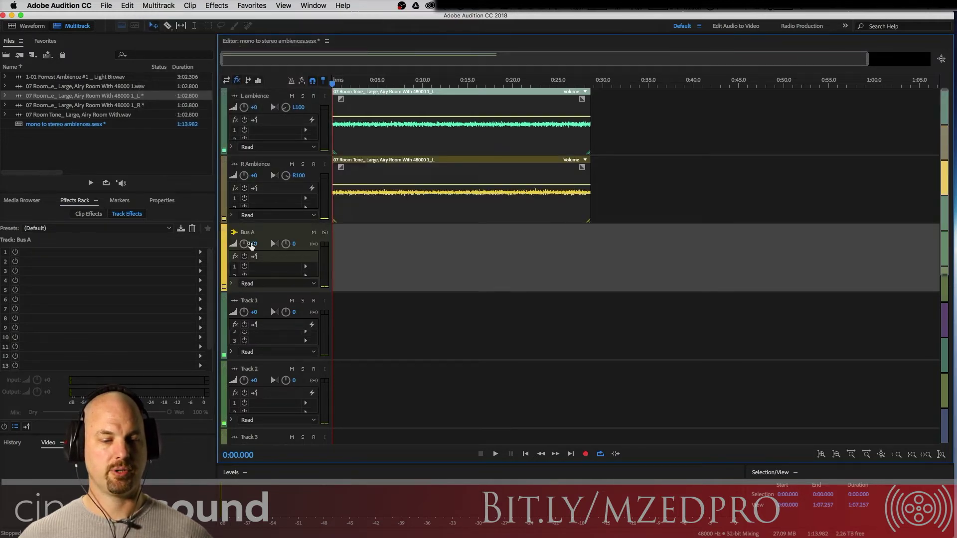
Rename the new bus to 'Ambience Bus Surround'.
{"action": "left_click", "coordinate": [249, 232]}
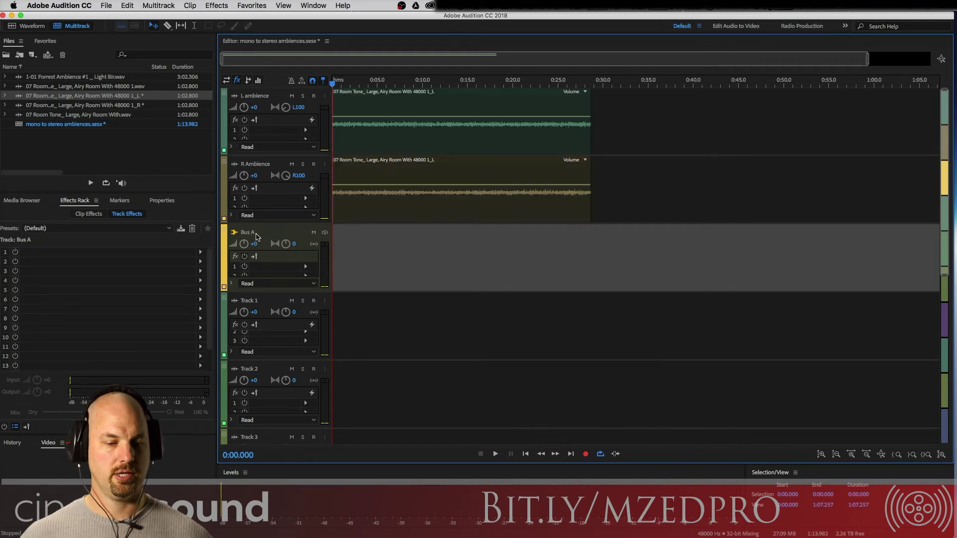
{"action": "double_click", "coordinate": [250, 232]}
{"action": "type", "text": "Ambi"}
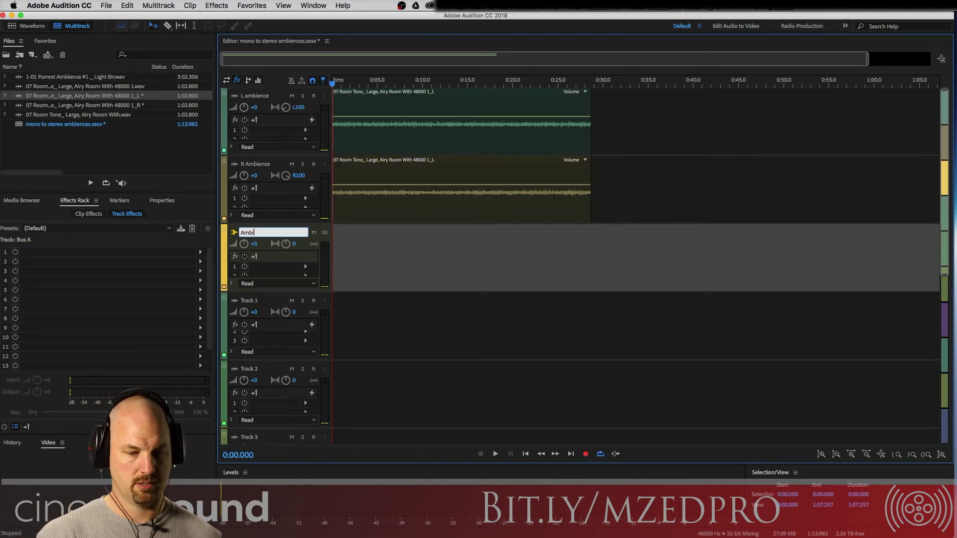
{"action": "type", "text": "ence Bu"}
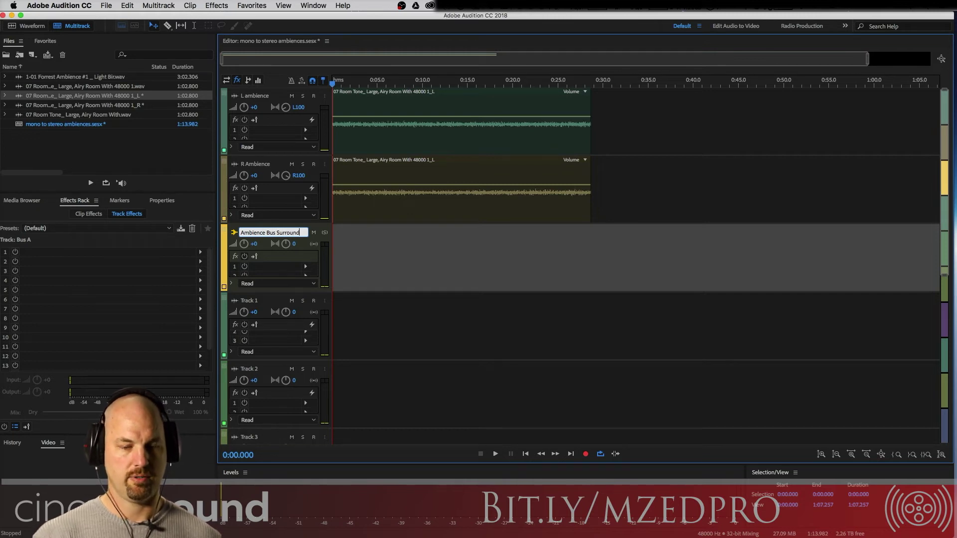
{"action": "type", "text": "s Surround"}
{"action": "key", "text": "Return"}
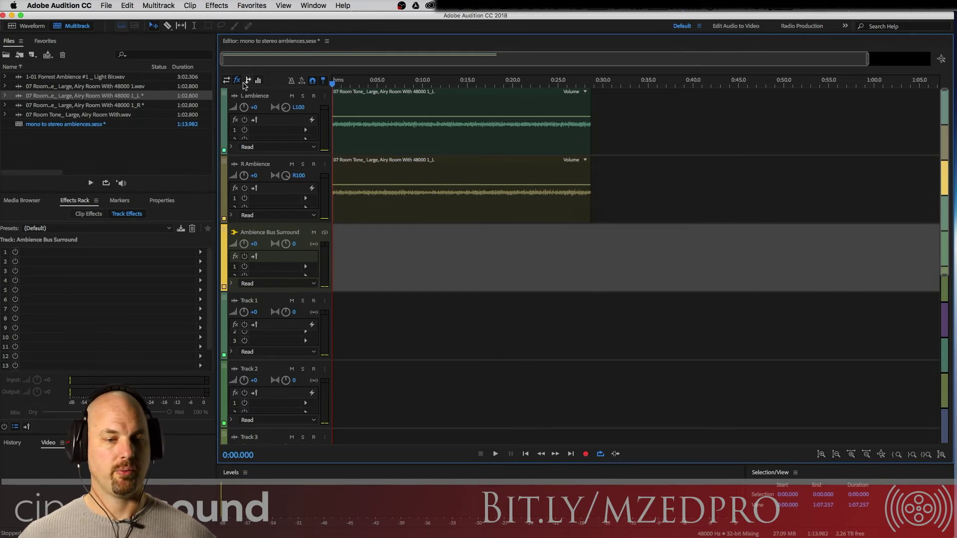
Route the S1 sends of L and R Ambience to Ambience Bus Surround and float the Mixer.
{"action": "left_click", "coordinate": [248, 81]}
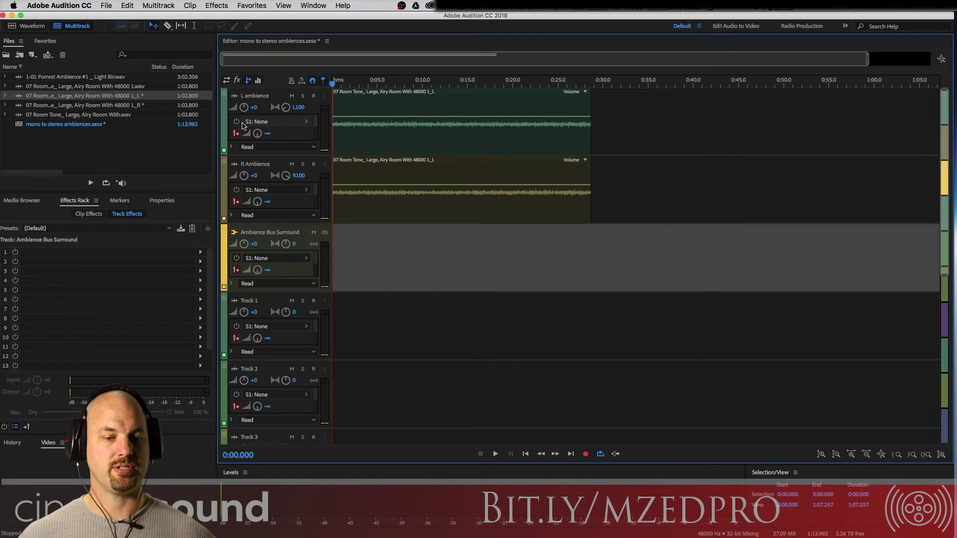
{"action": "left_click", "coordinate": [306, 122]}
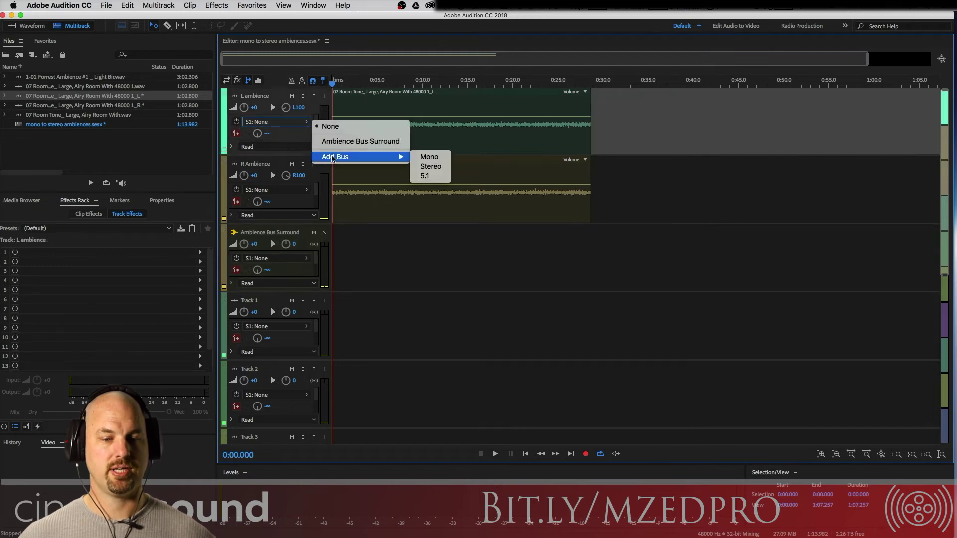
{"action": "left_click", "coordinate": [372, 144]}
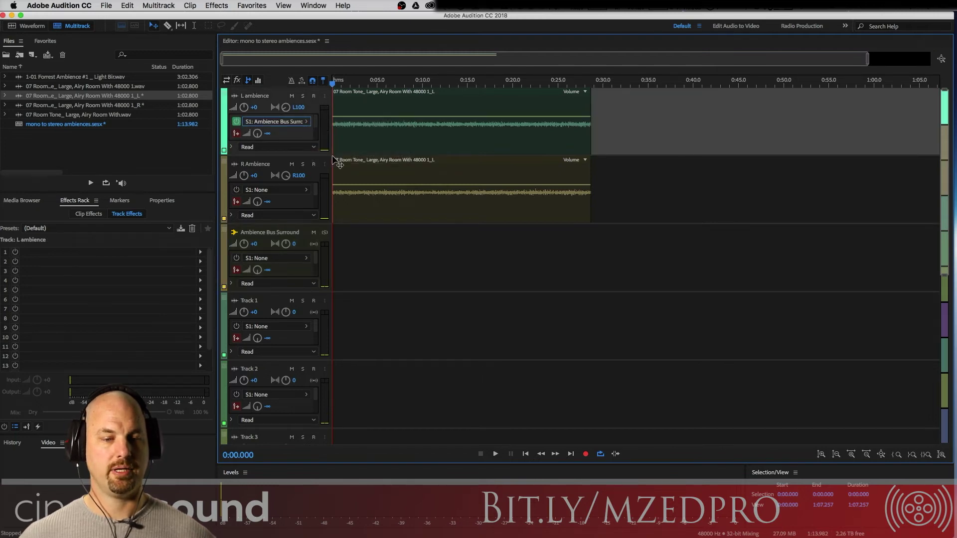
{"action": "left_click", "coordinate": [280, 192]}
{"action": "left_click", "coordinate": [351, 210]}
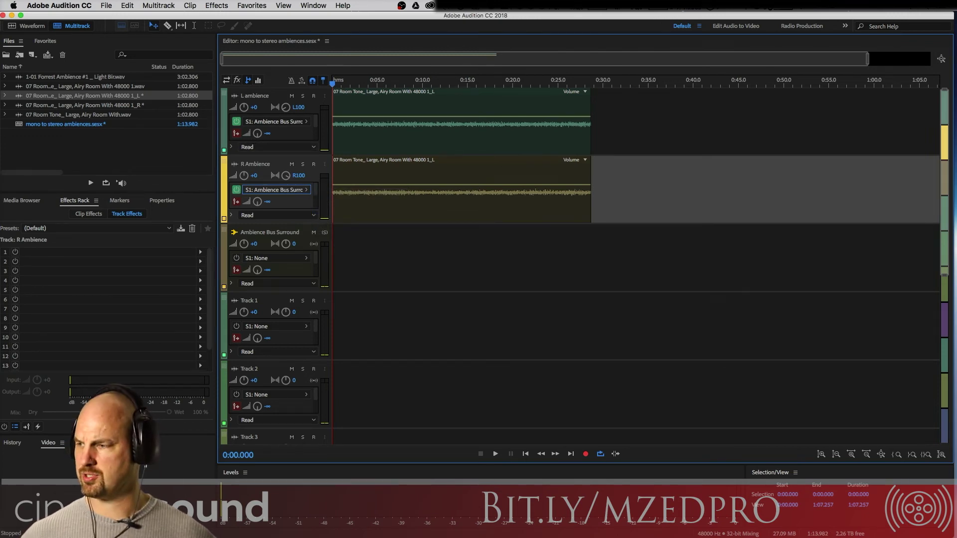
{"action": "key", "text": "alt+2"}
{"action": "left_click_drag", "start_coordinate": [229, 41], "coordinate": [420, 20]}
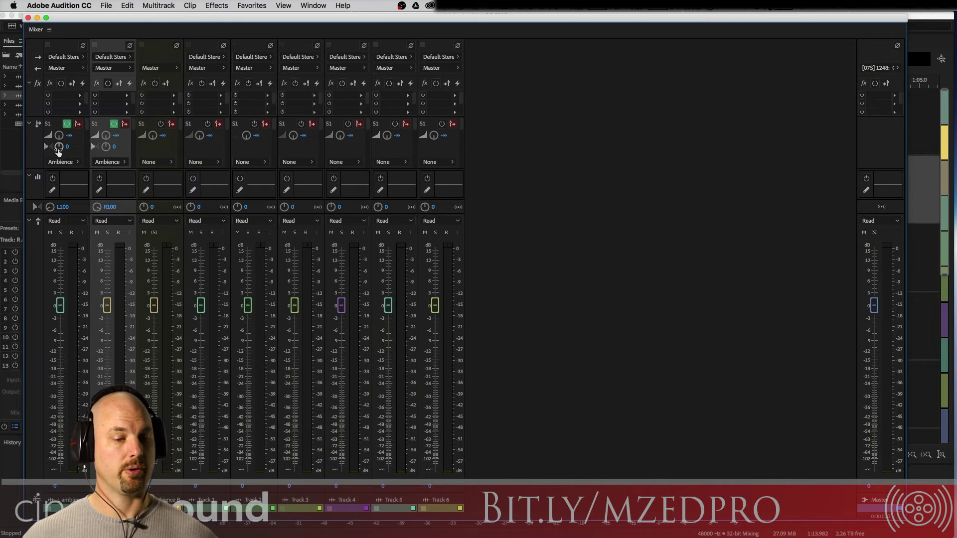
In the Mixer, pan the sends L100 and R100, set both to +0 dB, and play back.
{"action": "left_click_drag", "start_coordinate": [59, 146], "coordinate": [36, 188]}
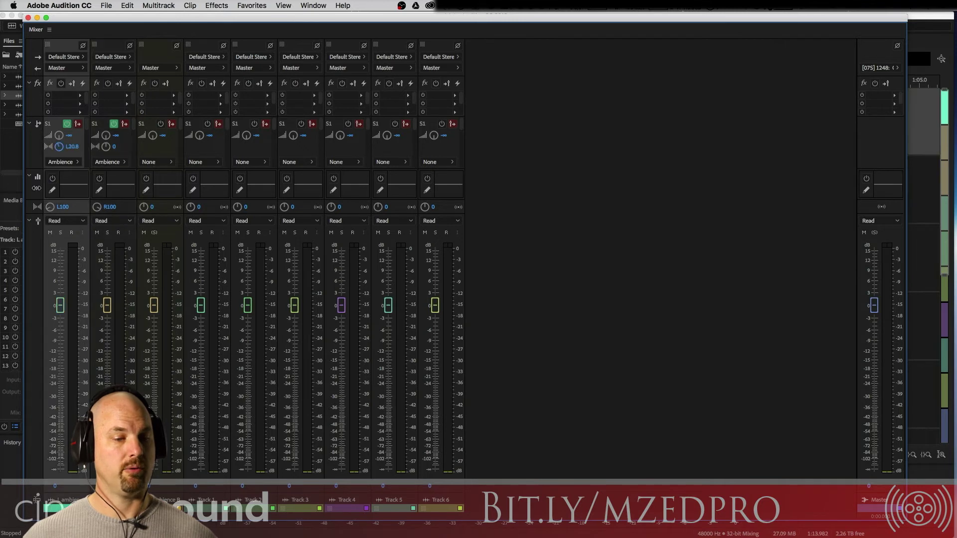
{"action": "left_click_drag", "start_coordinate": [105, 147], "coordinate": [123, 126]}
{"action": "left_click", "coordinate": [105, 136], "text": "alt"}
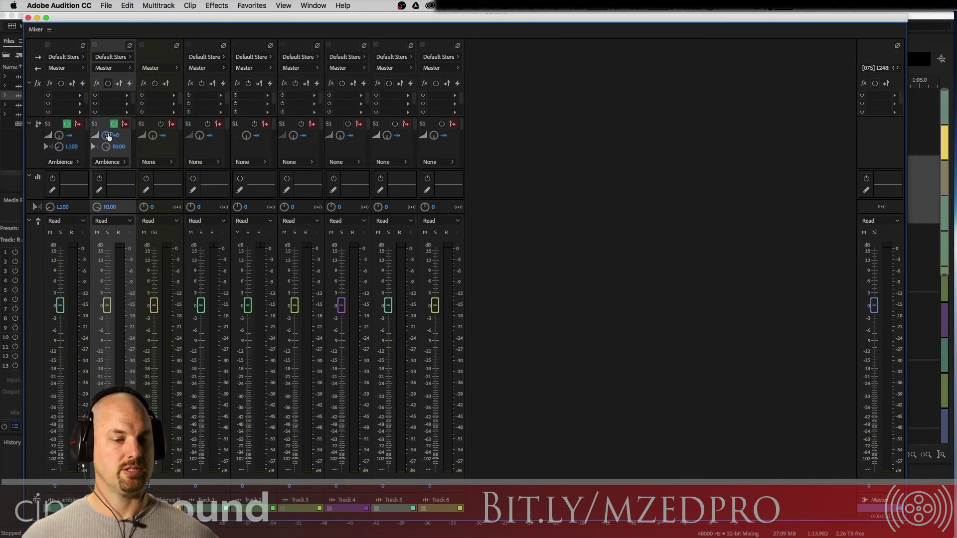
{"action": "left_click", "coordinate": [59, 135], "text": "alt"}
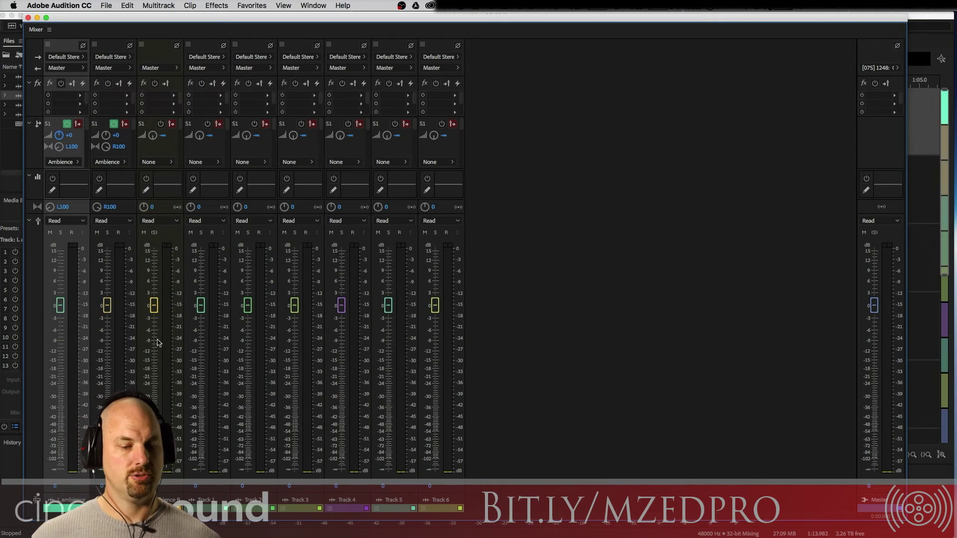
{"action": "key", "text": "space"}
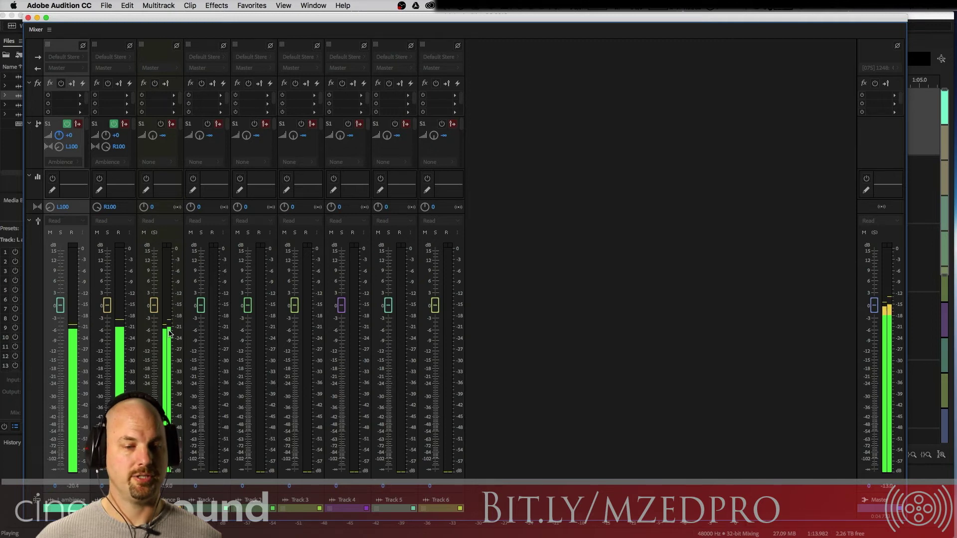
{"action": "key", "text": "space"}
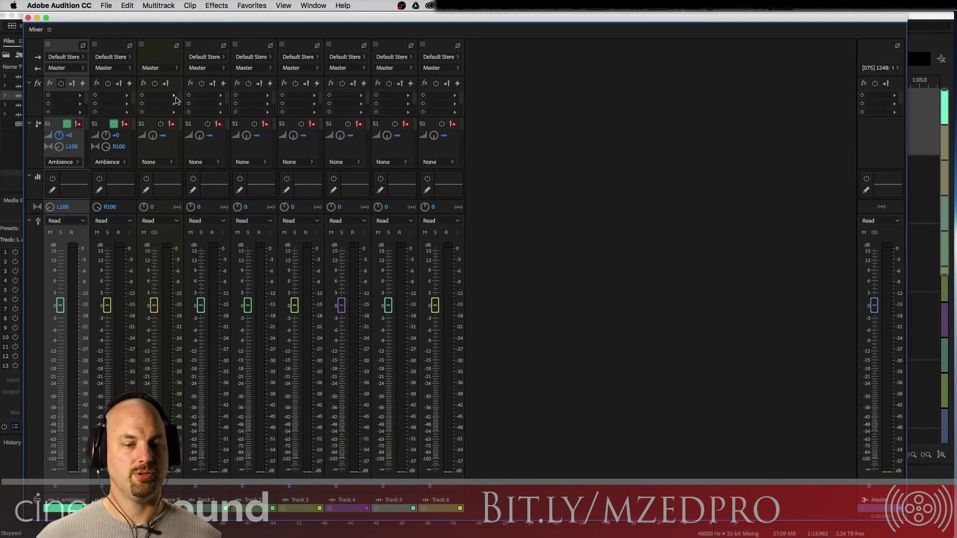
Insert a Stereo Expander effect on the Ambience Bus Surround.
{"action": "left_click", "coordinate": [173, 98]}
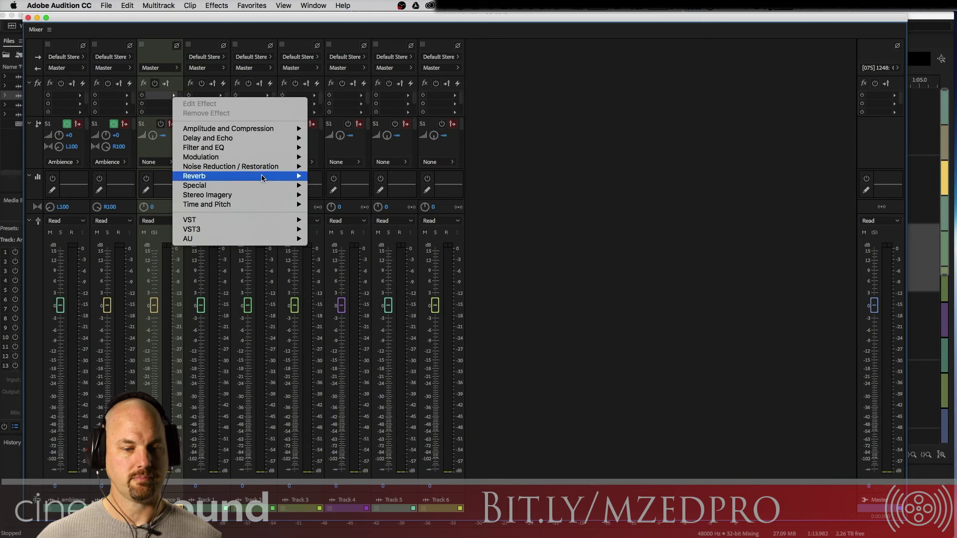
{"action": "mouse_move", "coordinate": [272, 196]}
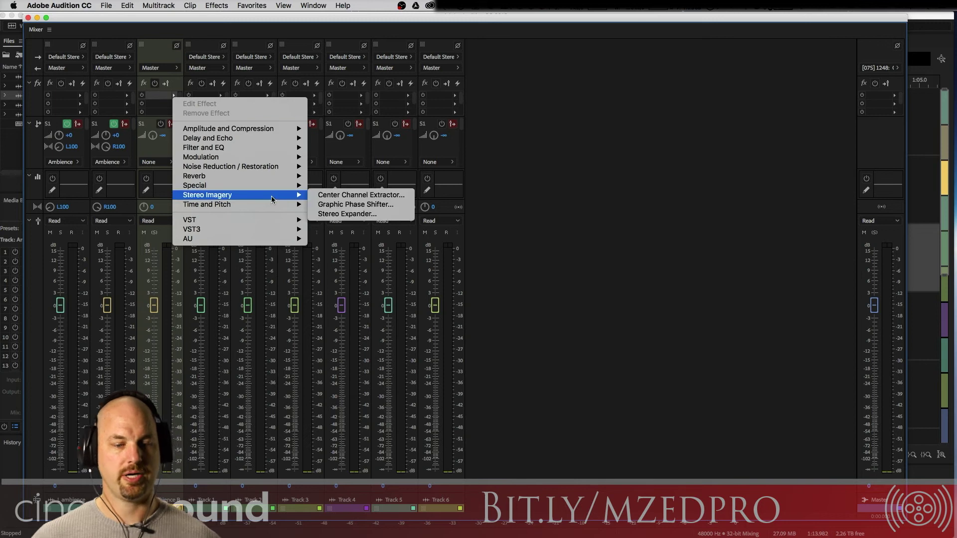
{"action": "left_click", "coordinate": [364, 216]}
{"action": "left_click_drag", "start_coordinate": [399, 211], "coordinate": [280, 89]}
{"action": "left_click", "coordinate": [82, 130]}
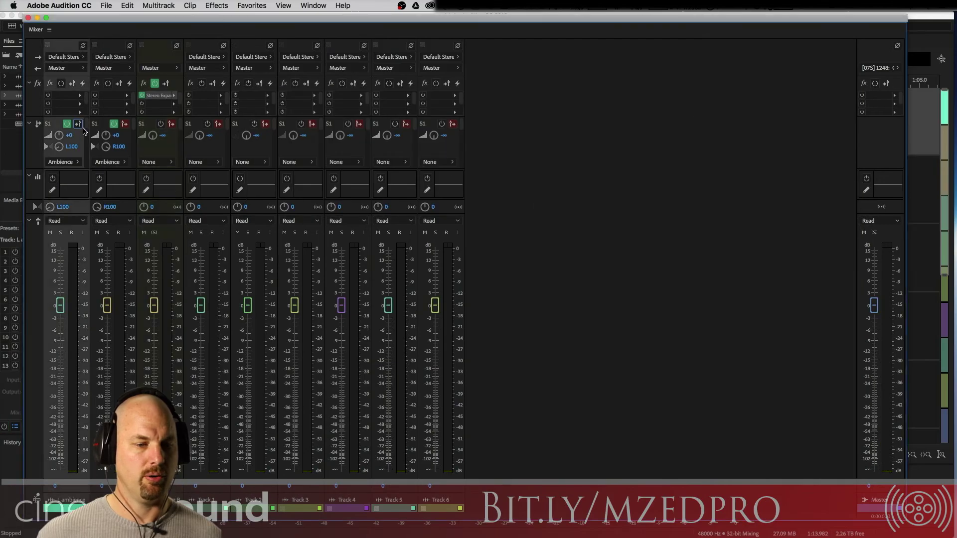
Mute both Ambience tracks and start playback.
{"action": "left_click", "coordinate": [126, 128]}
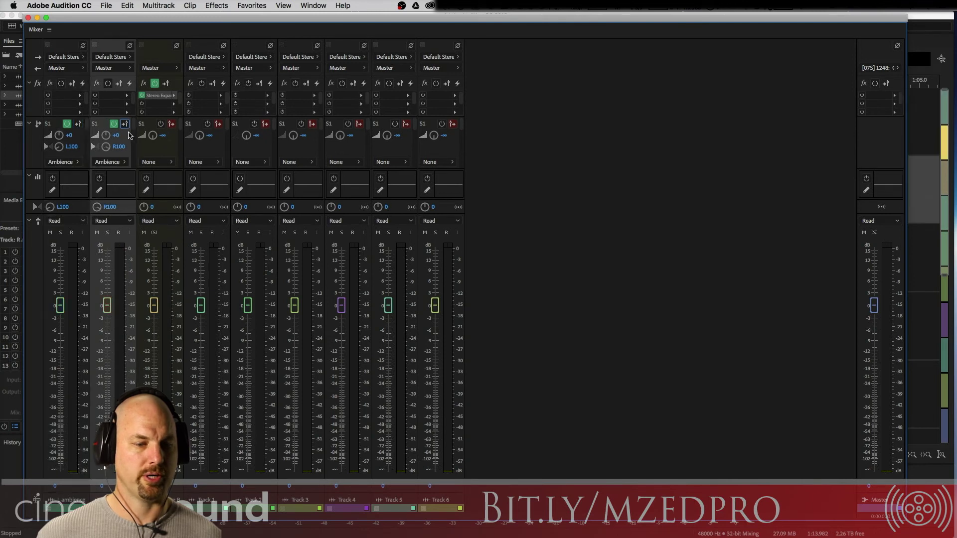
{"action": "left_click", "coordinate": [98, 233]}
{"action": "left_click", "coordinate": [50, 233]}
{"action": "key", "text": "space"}
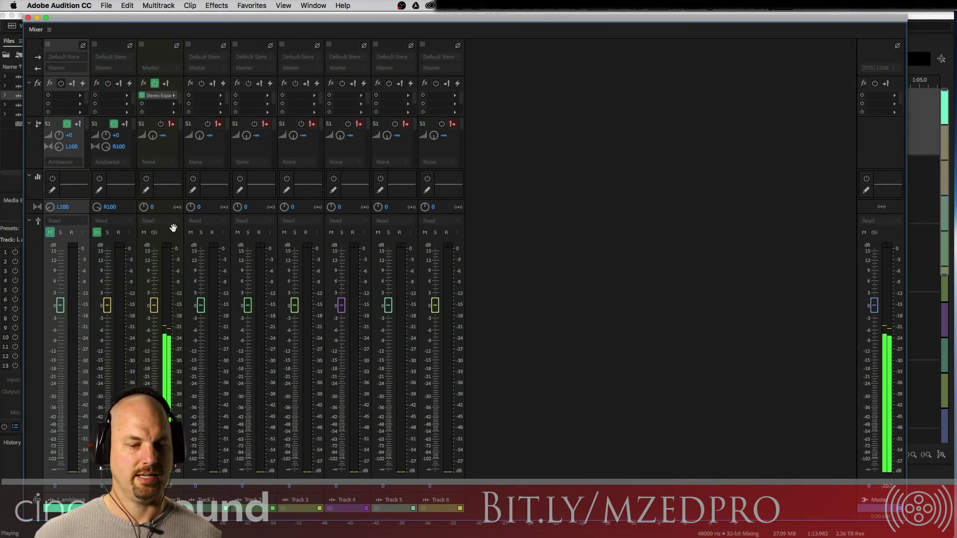
Reopen the bus's Stereo Expander settings and drag Stereo Expand lower.
{"action": "left_click", "coordinate": [161, 99]}
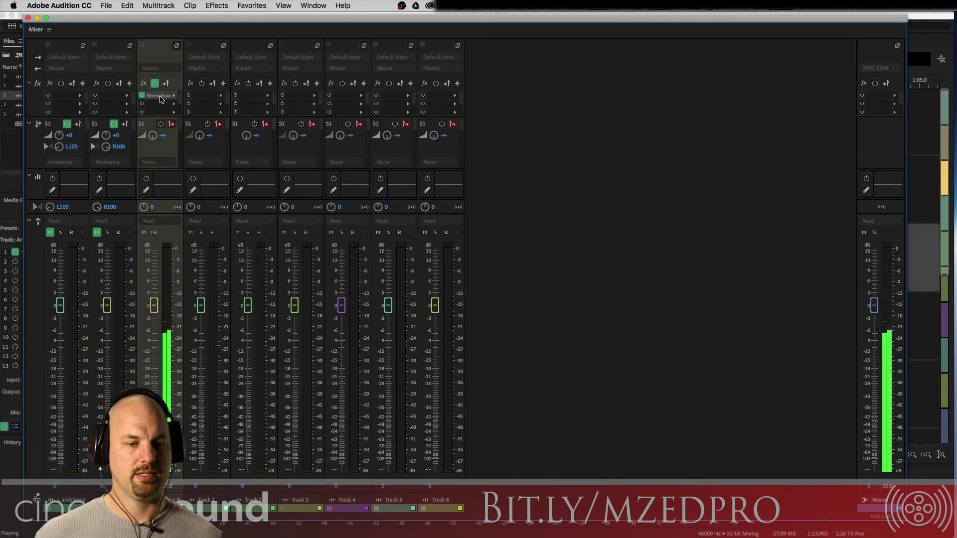
{"action": "double_click", "coordinate": [161, 99]}
{"action": "left_click_drag", "start_coordinate": [354, 173], "coordinate": [315, 175]}
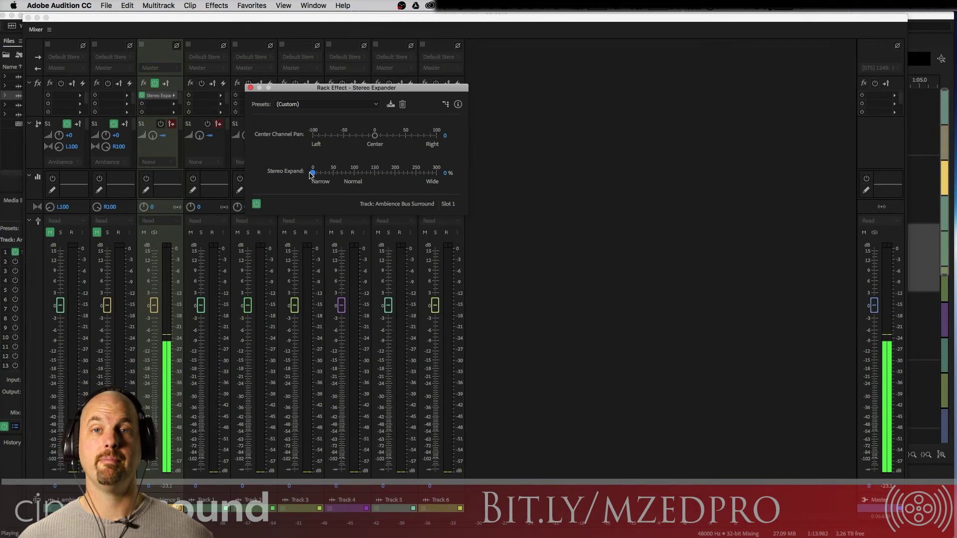
Drag Stereo Expand all the way to 300%, then stop playback.
{"action": "left_click_drag", "start_coordinate": [309, 174], "coordinate": [440, 179]}
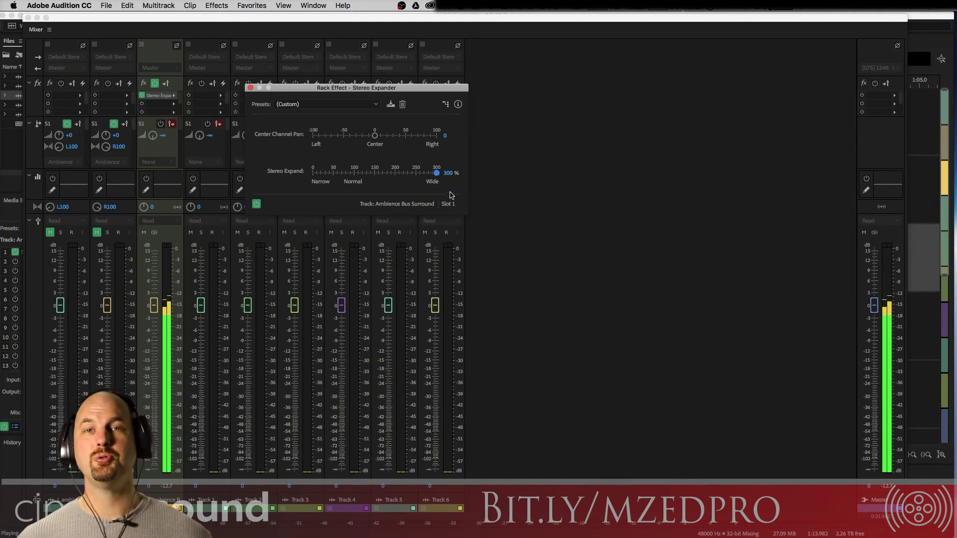
{"action": "key", "text": "space"}
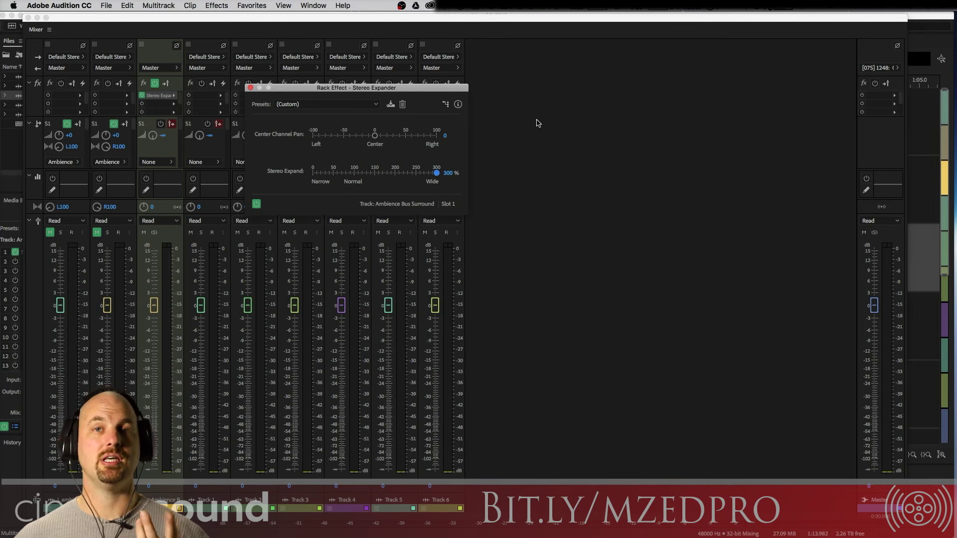
Insert a Parametric Equalizer in the bus's slot 2, then replace it with Graphic Equalizer (30 Bands).
{"action": "left_click", "coordinate": [174, 107]}
{"action": "left_click", "coordinate": [174, 108]}
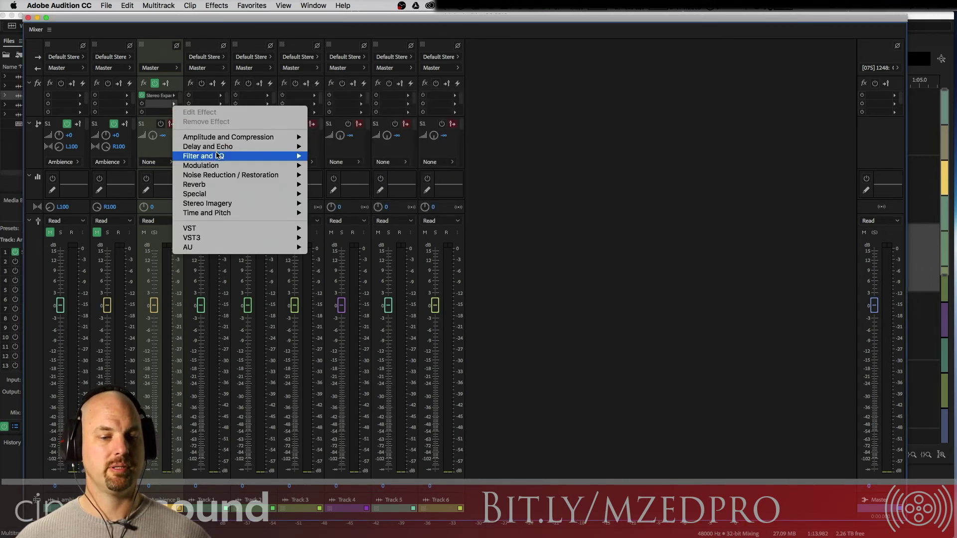
{"action": "mouse_move", "coordinate": [249, 161]}
{"action": "left_click", "coordinate": [366, 204]}
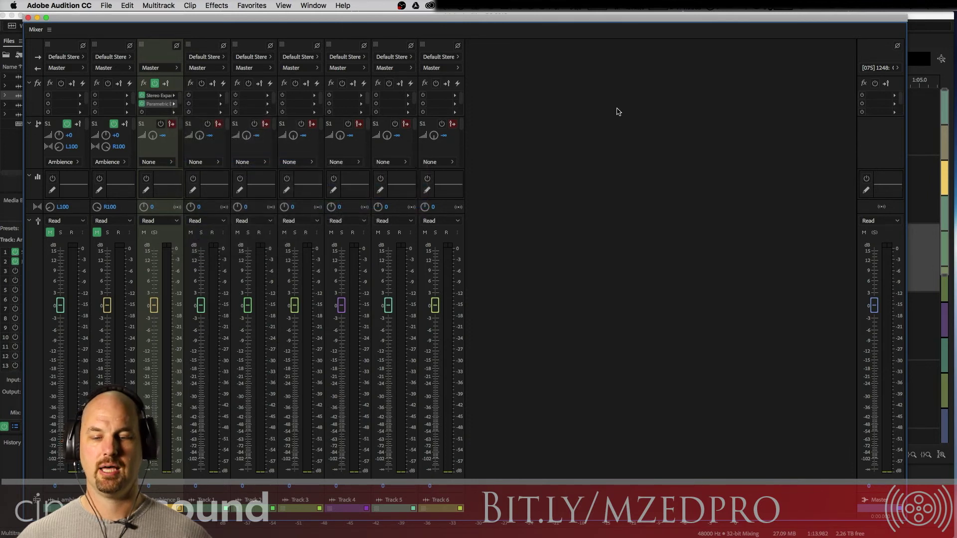
{"action": "left_click_drag", "start_coordinate": [561, 147], "coordinate": [544, 62]}
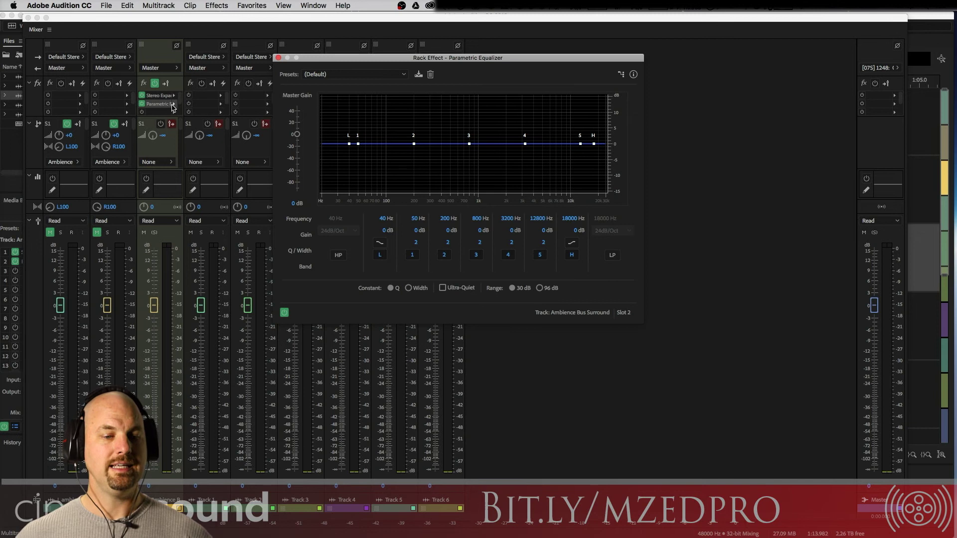
{"action": "left_click", "coordinate": [174, 106]}
{"action": "left_click", "coordinate": [174, 105]}
{"action": "mouse_move", "coordinate": [274, 163]}
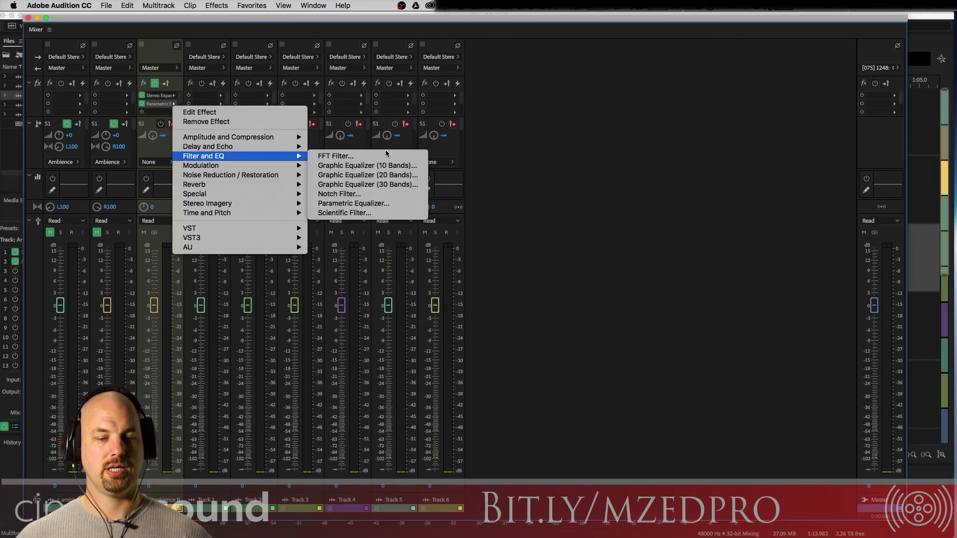
{"action": "left_click", "coordinate": [394, 184]}
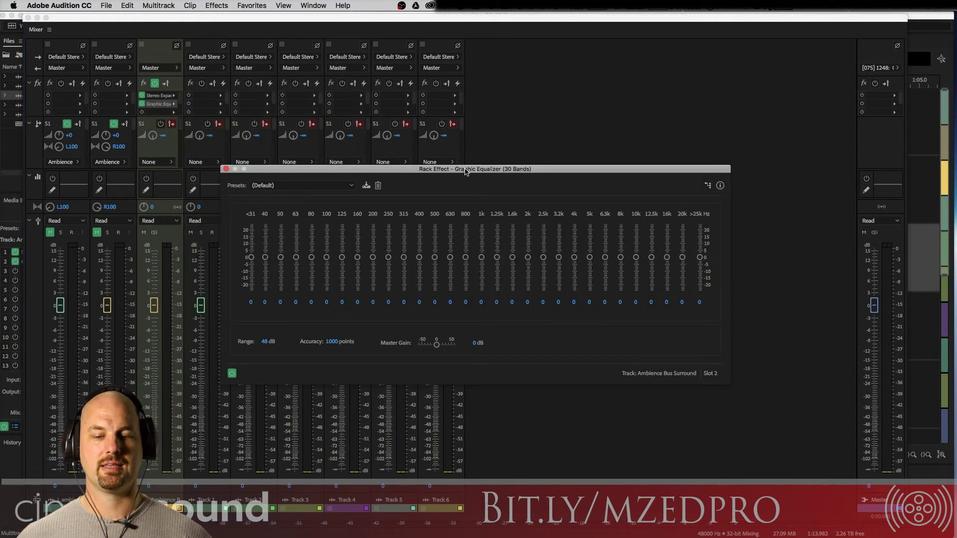
{"action": "left_click_drag", "start_coordinate": [466, 171], "coordinate": [449, 99]}
Cut the 800 Hz, 2k and 500 Hz bands to about -24 dB and preview.
{"action": "left_click_drag", "start_coordinate": [449, 186], "coordinate": [450, 217]}
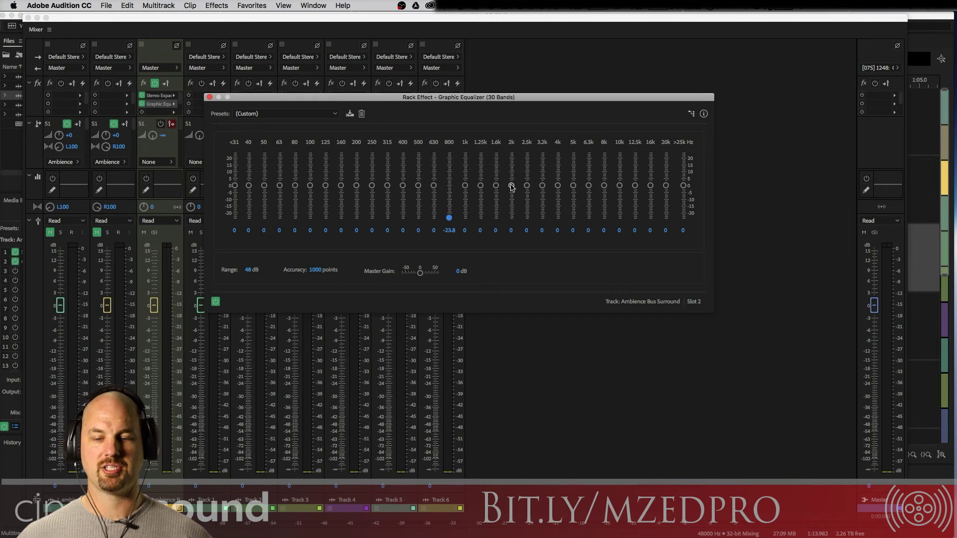
{"action": "left_click_drag", "start_coordinate": [512, 186], "coordinate": [512, 218]}
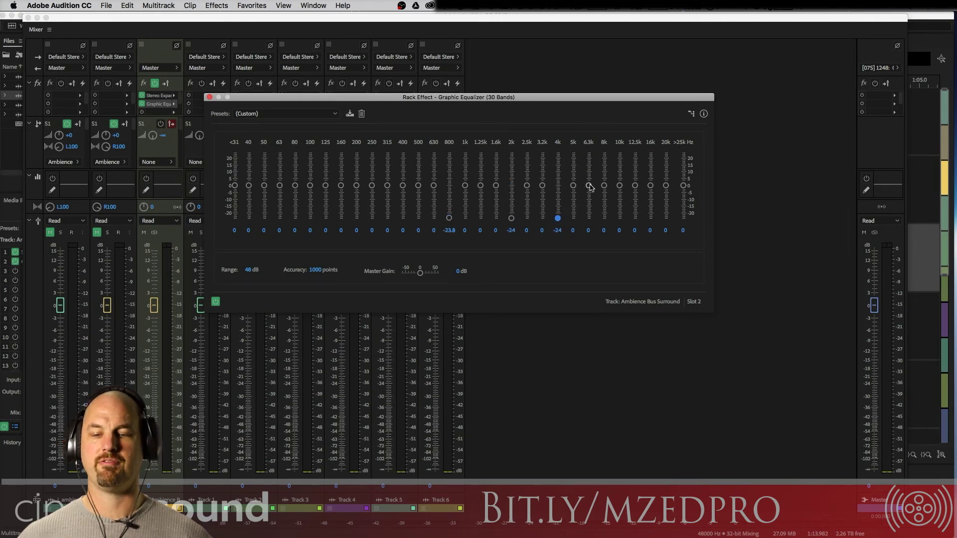
{"action": "left_click_drag", "start_coordinate": [418, 186], "coordinate": [419, 217]}
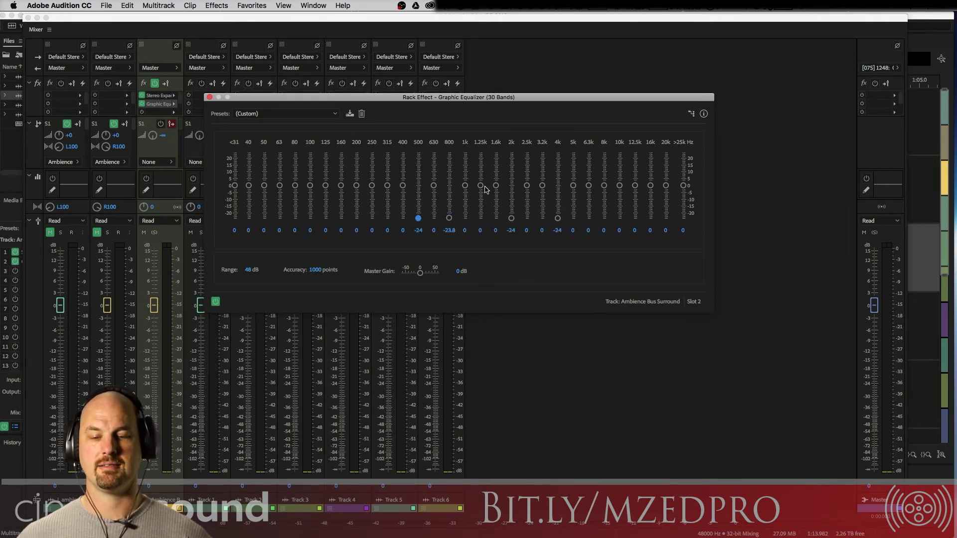
{"action": "left_click_drag", "start_coordinate": [404, 100], "coordinate": [543, 57]}
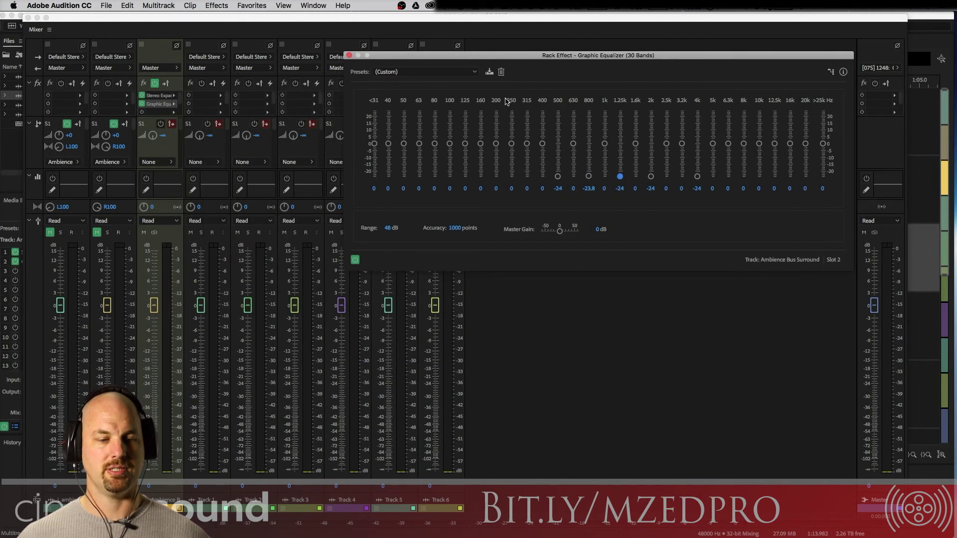
{"action": "key", "text": "space"}
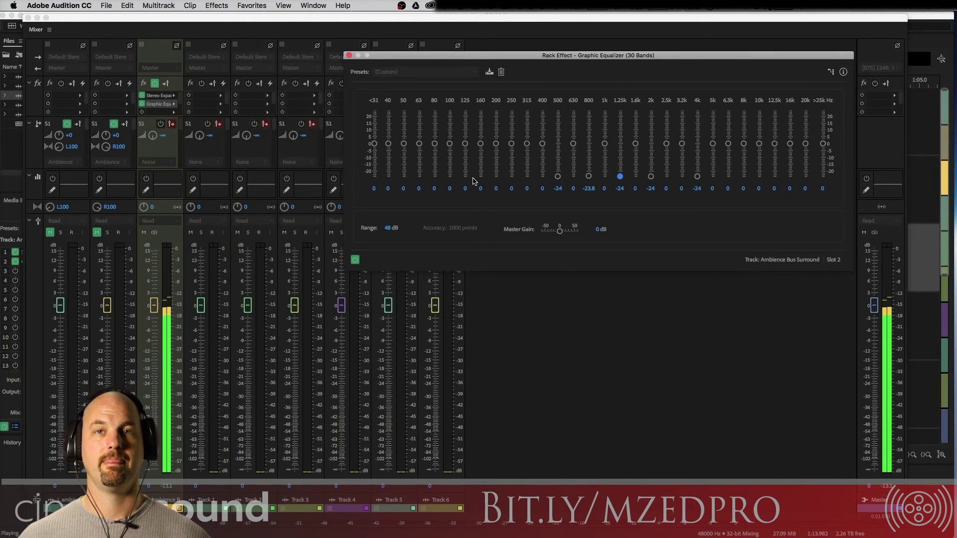
{"action": "key", "text": "space"}
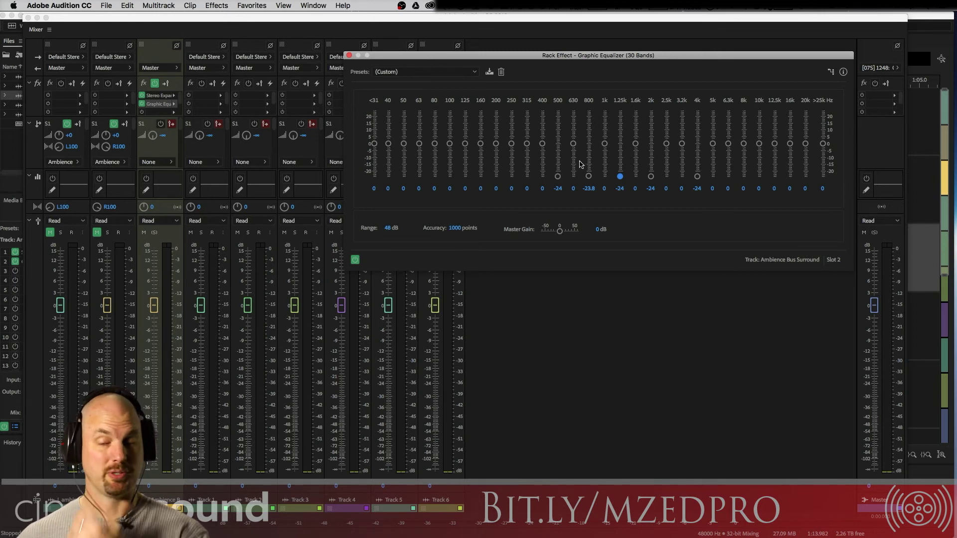
Ease the bus EQ cuts to about -6 dB at 500 Hz and -3.2 dB at 1.25k, then unmute the Ambience tracks.
{"action": "left_click_drag", "start_coordinate": [558, 176], "coordinate": [589, 152]}
{"action": "left_click_drag", "start_coordinate": [619, 176], "coordinate": [620, 149]}
{"action": "key", "text": "space"}
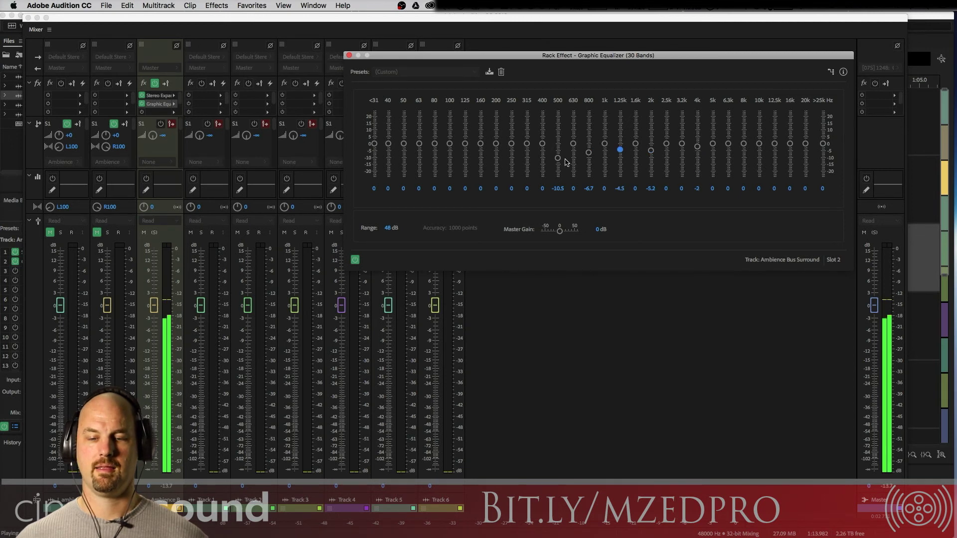
{"action": "left_click_drag", "start_coordinate": [558, 158], "coordinate": [605, 135]}
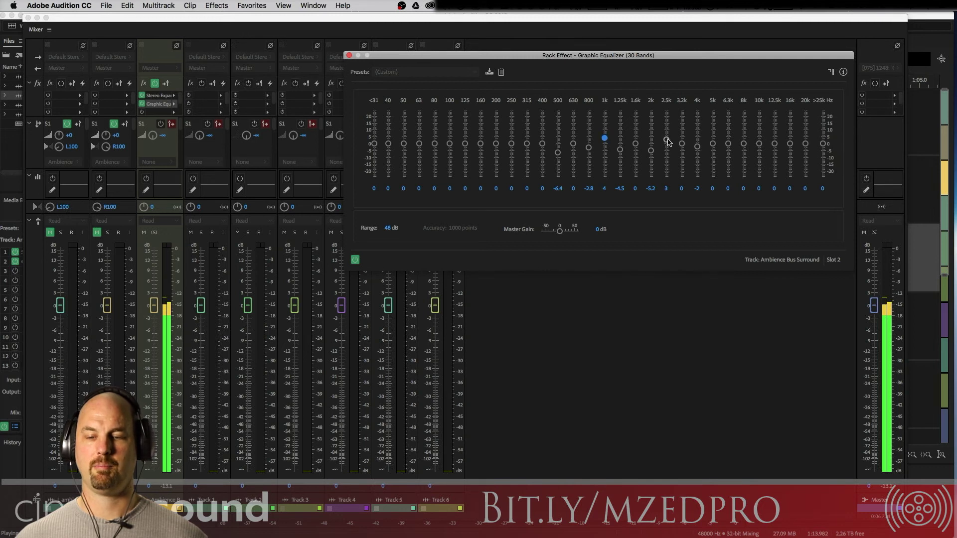
{"action": "left_click_drag", "start_coordinate": [620, 150], "coordinate": [620, 148]}
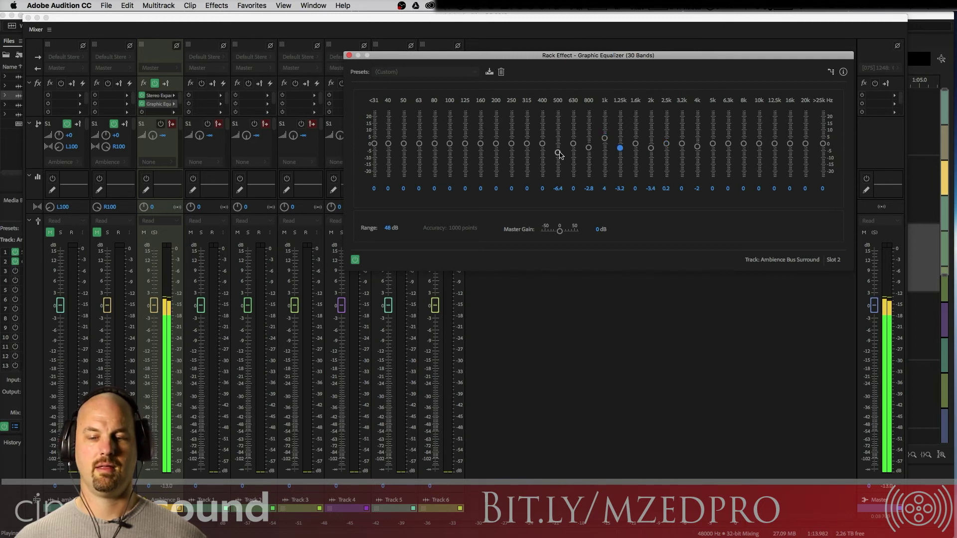
{"action": "left_click_drag", "start_coordinate": [558, 153], "coordinate": [559, 151]}
{"action": "key", "text": "space"}
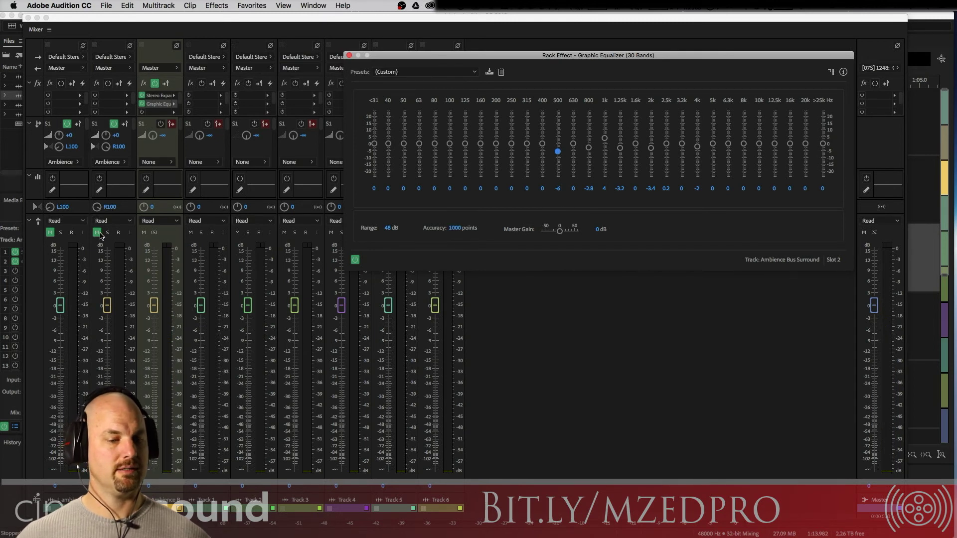
{"action": "left_click", "coordinate": [98, 232]}
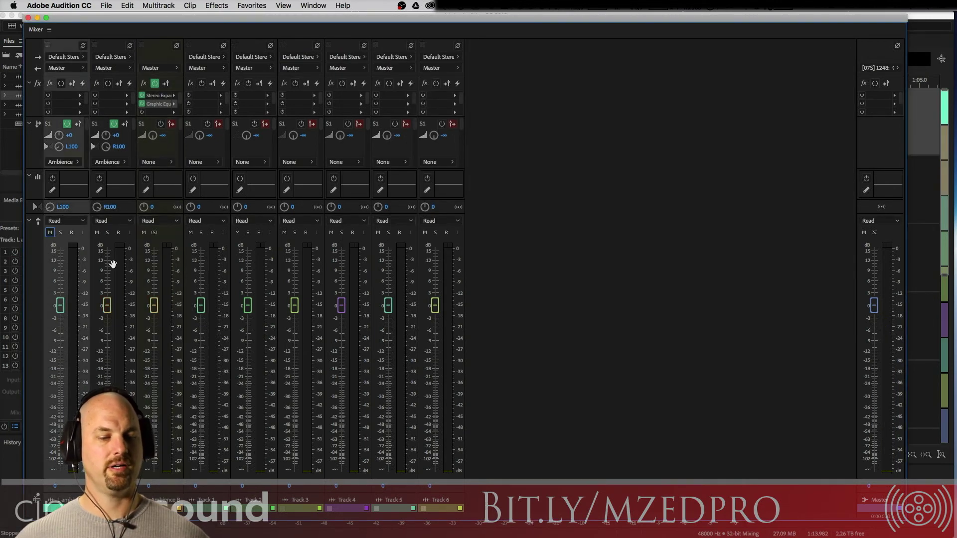
During playback, toggle Ambience B's mute and pull the Ambience Bus Surround fader down to about -14 dB.
{"action": "key", "text": "space"}
{"action": "left_click", "coordinate": [144, 233]}
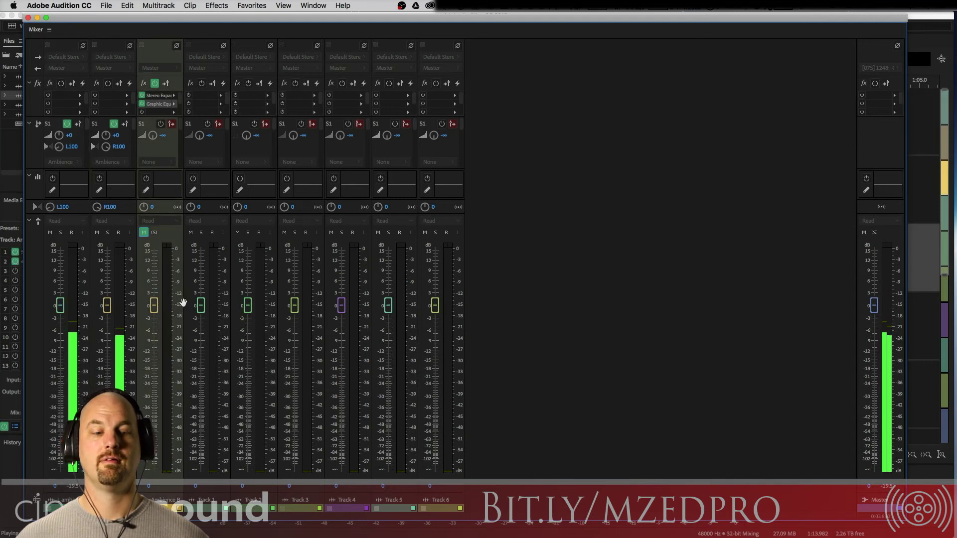
{"action": "left_click", "coordinate": [144, 232]}
{"action": "left_click_drag", "start_coordinate": [154, 305], "coordinate": [159, 357]}
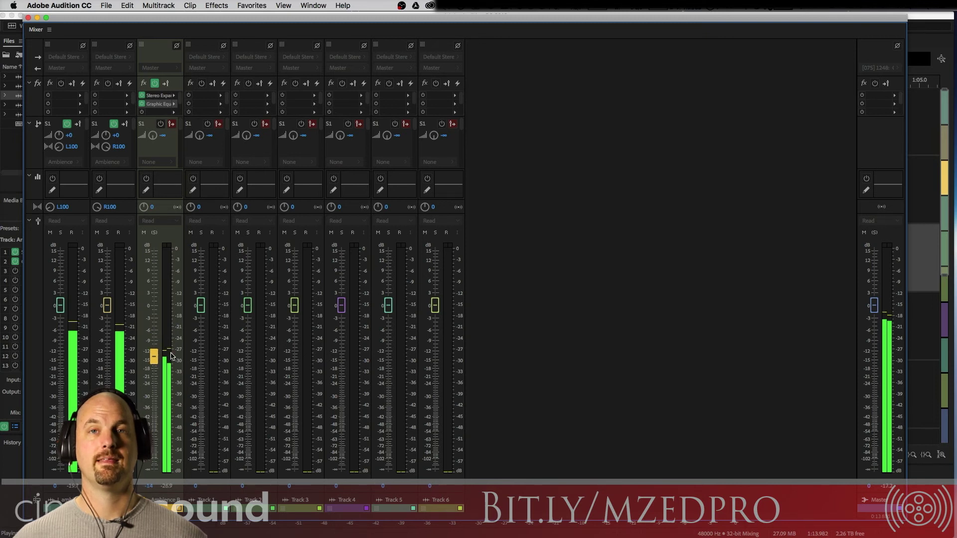
{"action": "key", "text": "space"}
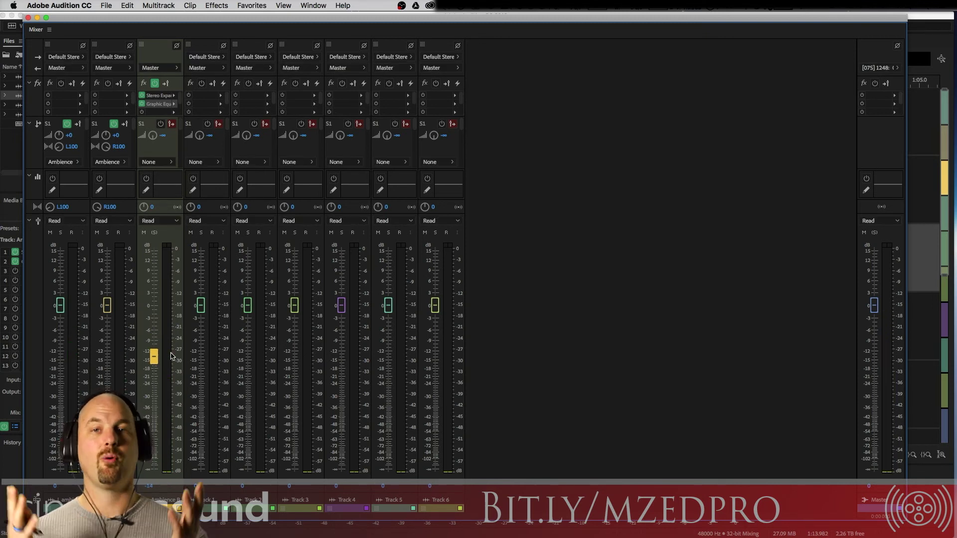